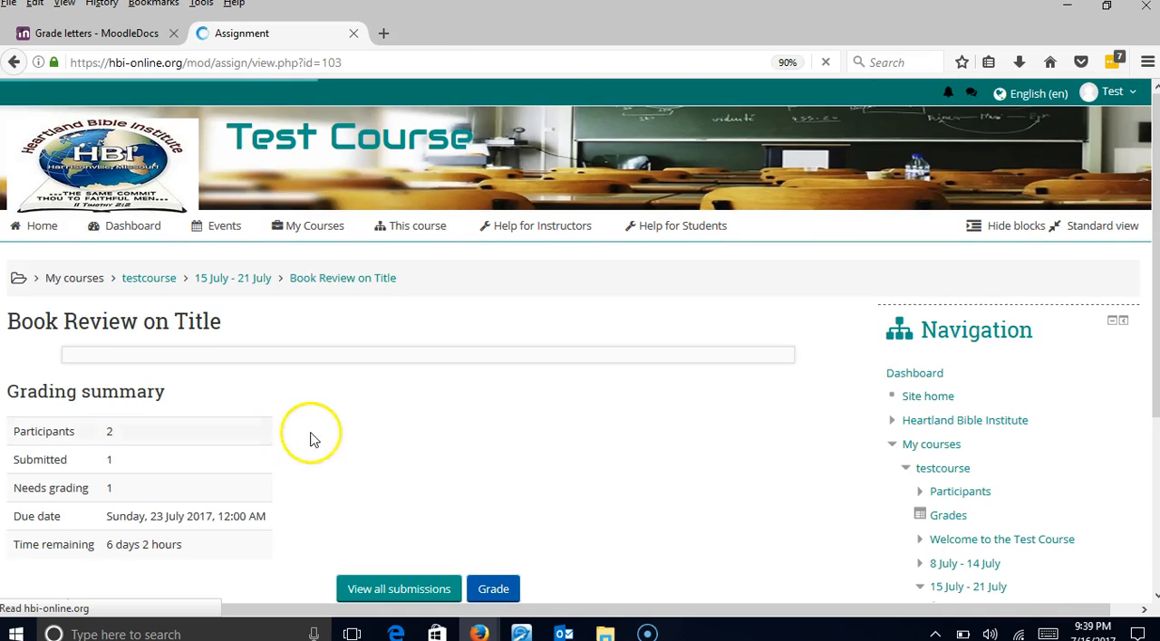
# - Open all submissions of the Book Review on Title assignment and start grading the one marked Submitted for grading
pyautogui.scroll(-2, 299, 426)
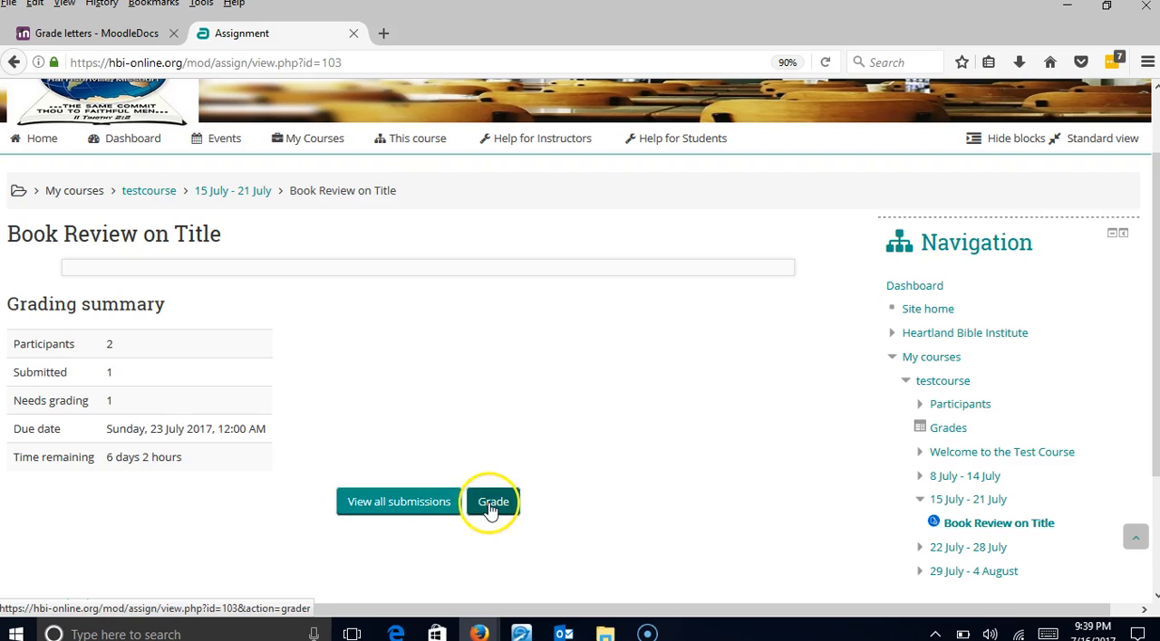
pyautogui.click(413, 505)
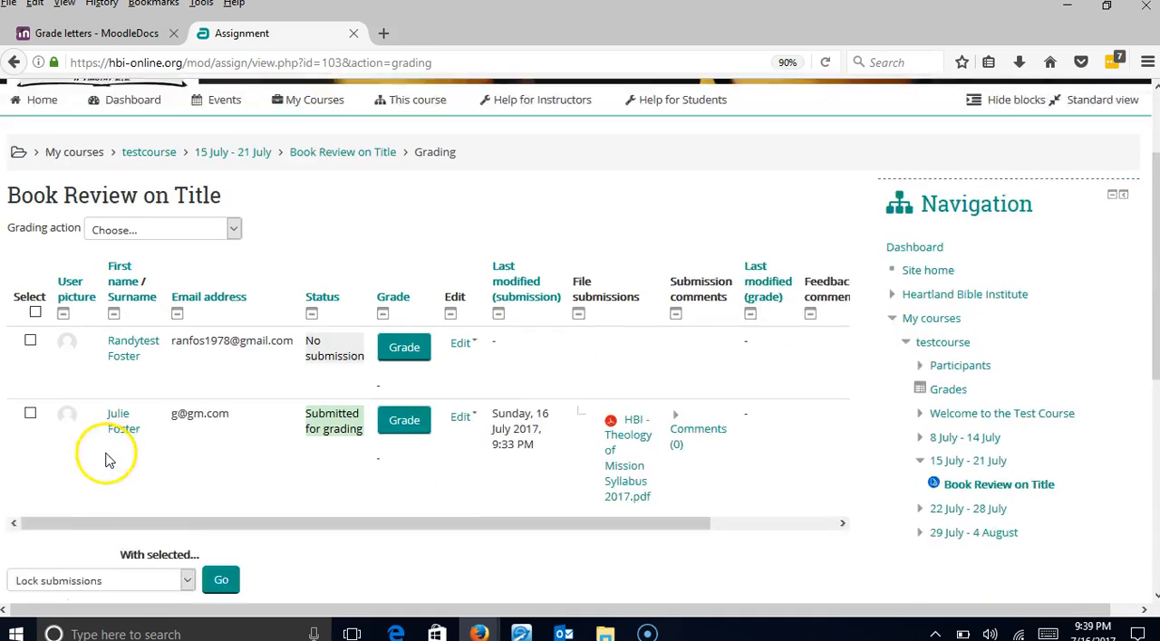
pyautogui.scroll(-2, 106, 461)
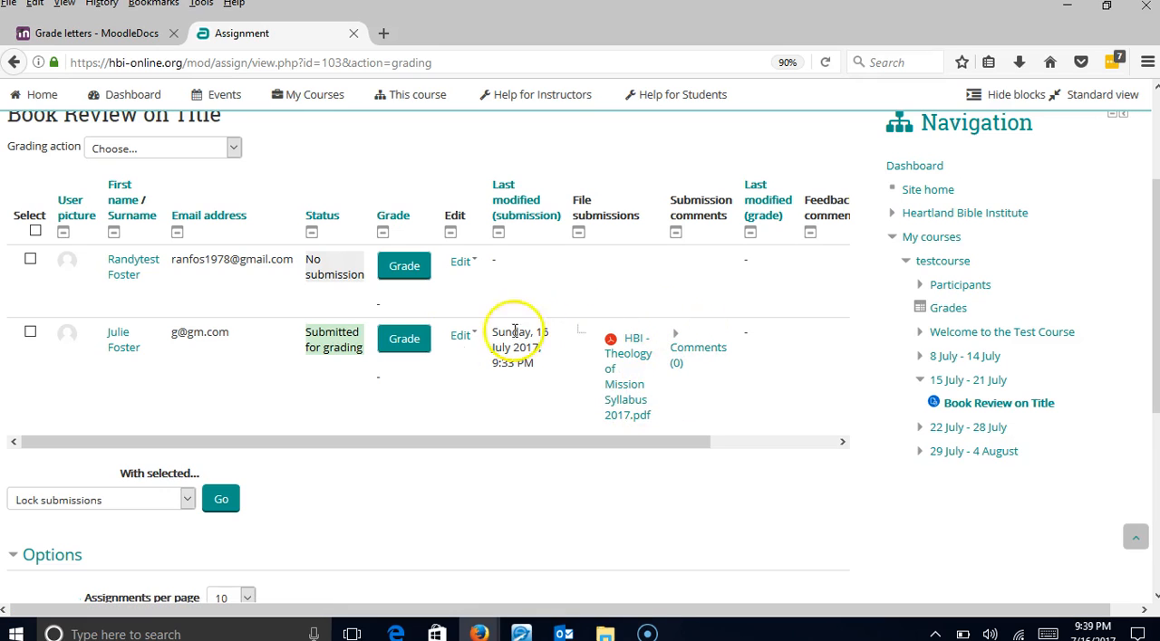
pyautogui.click(410, 341)
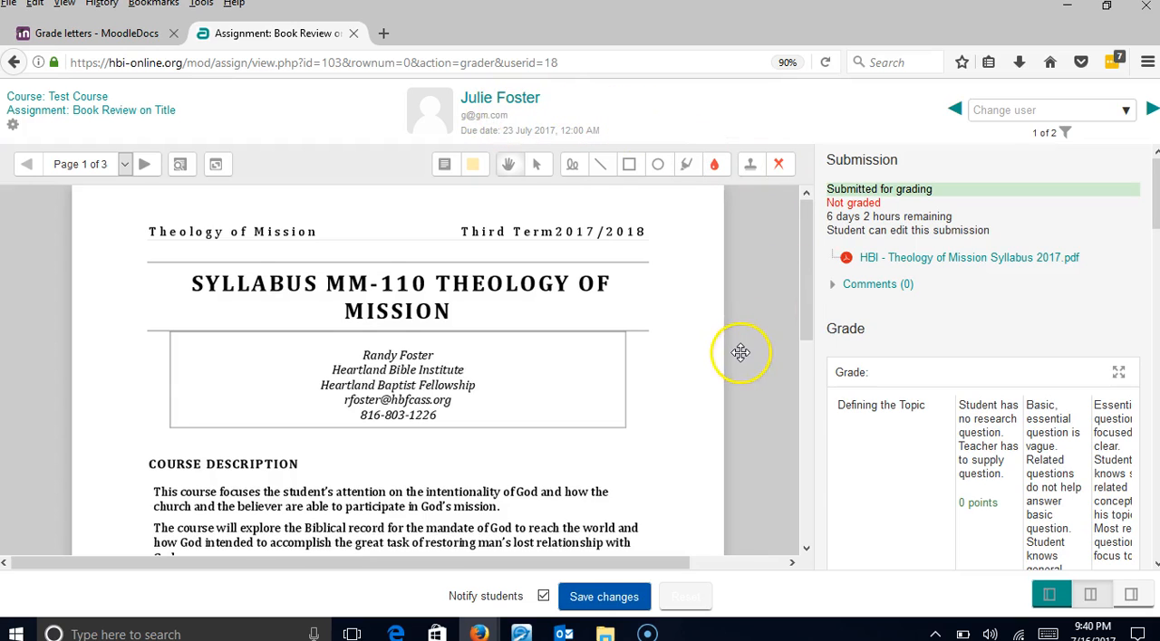
# - Stamp a yellow smiley beside the word MISSION in the title on page 1 of the submission
pyautogui.scroll(-5, 602, 388)
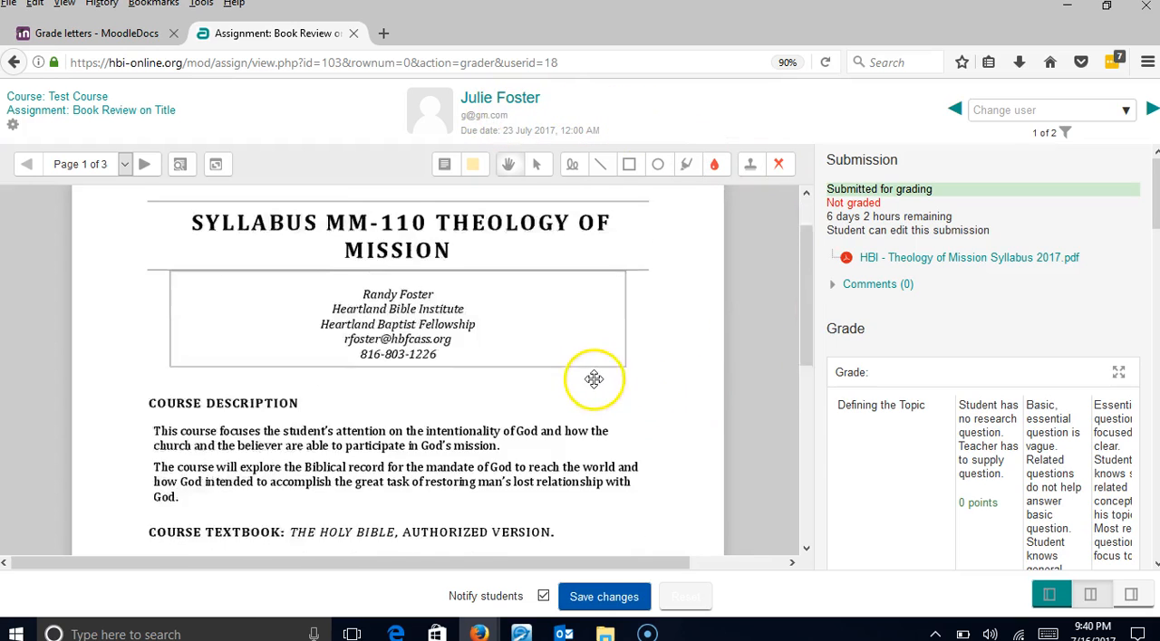
pyautogui.scroll(-6, 590, 379)
pyautogui.scroll(10, 587, 380)
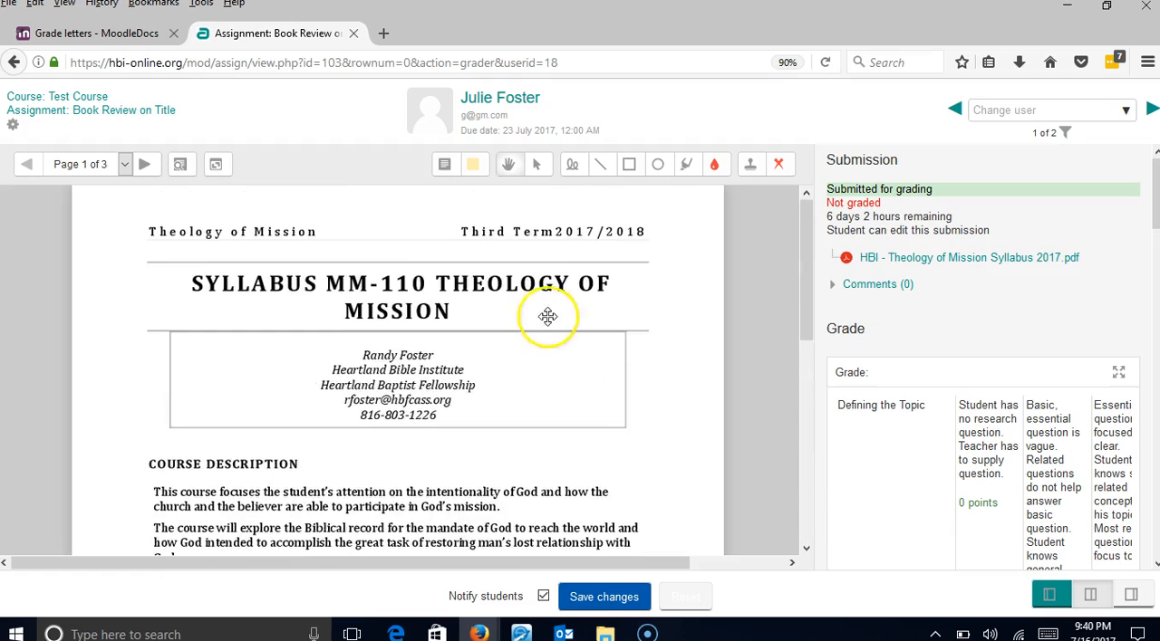
pyautogui.scroll(-2, 471, 254)
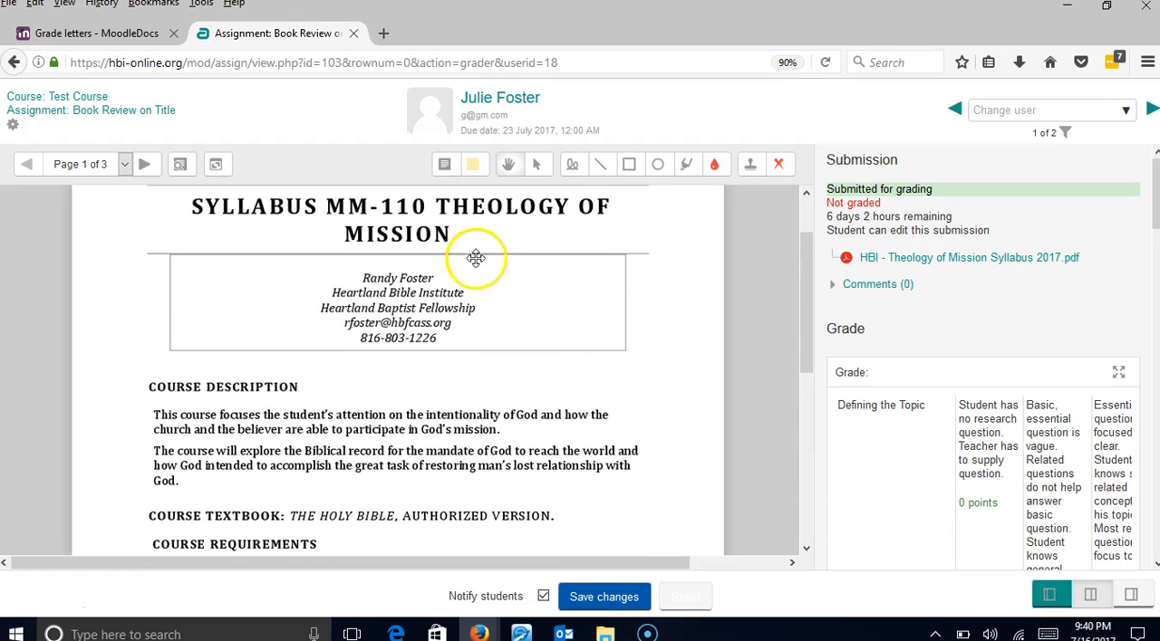
pyautogui.click(778, 165)
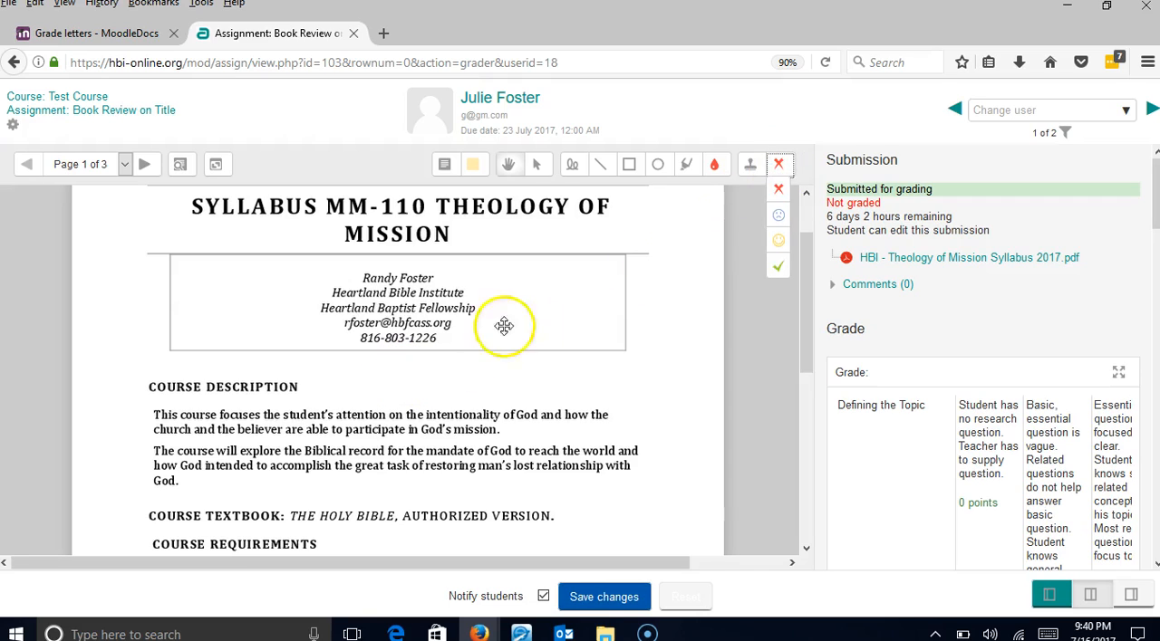
pyautogui.click(776, 192)
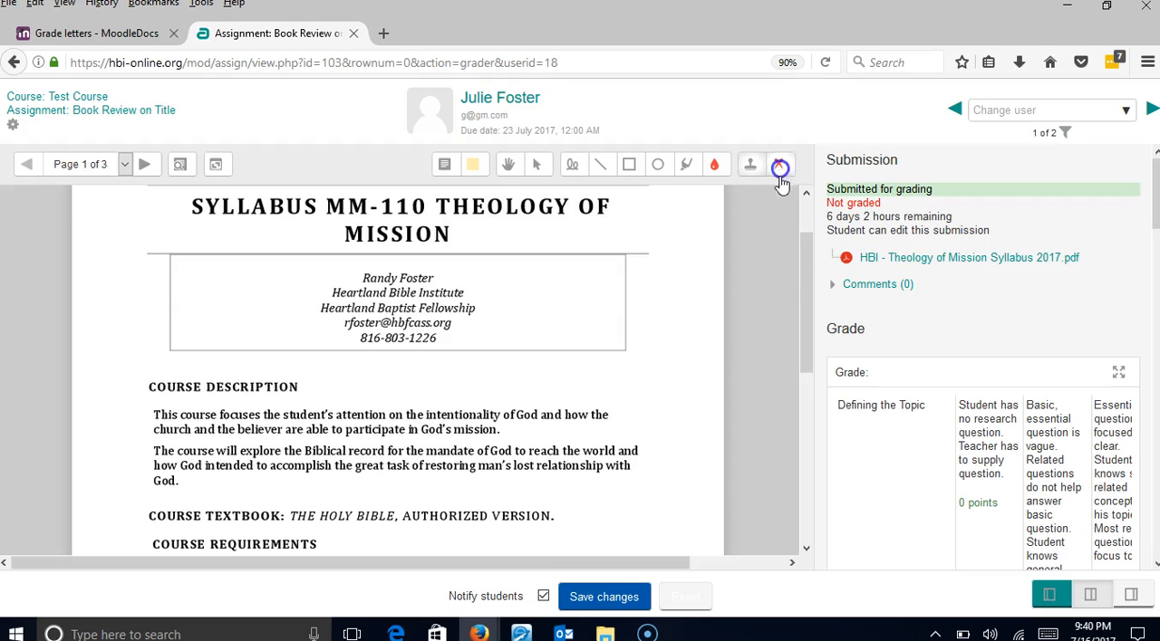
pyautogui.click(779, 169)
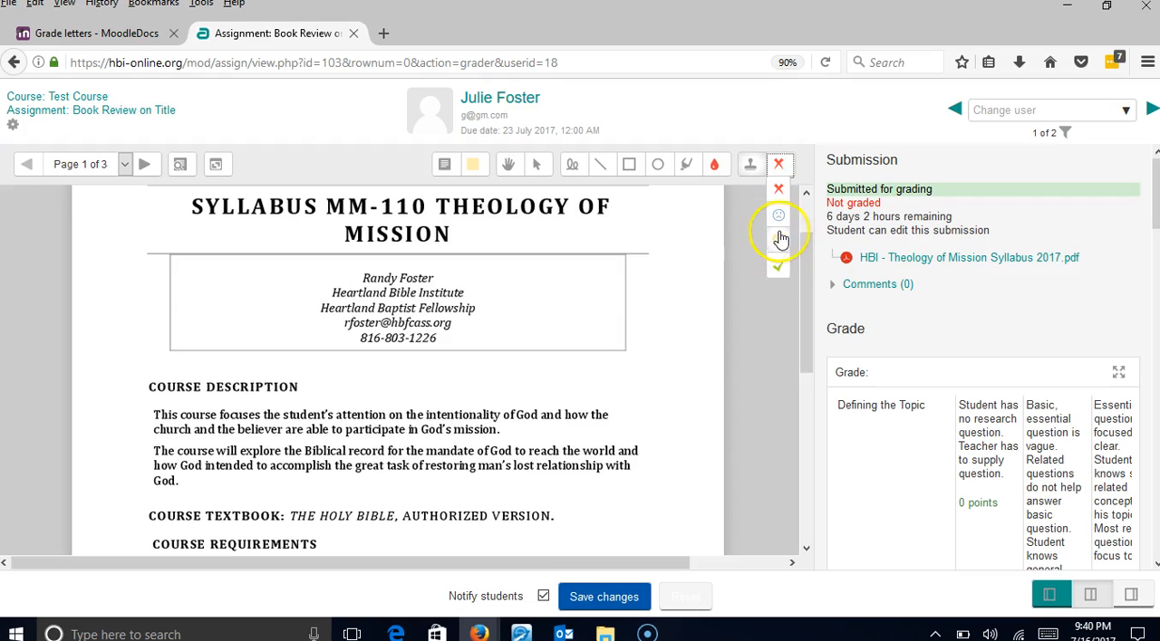
pyautogui.click(496, 224)
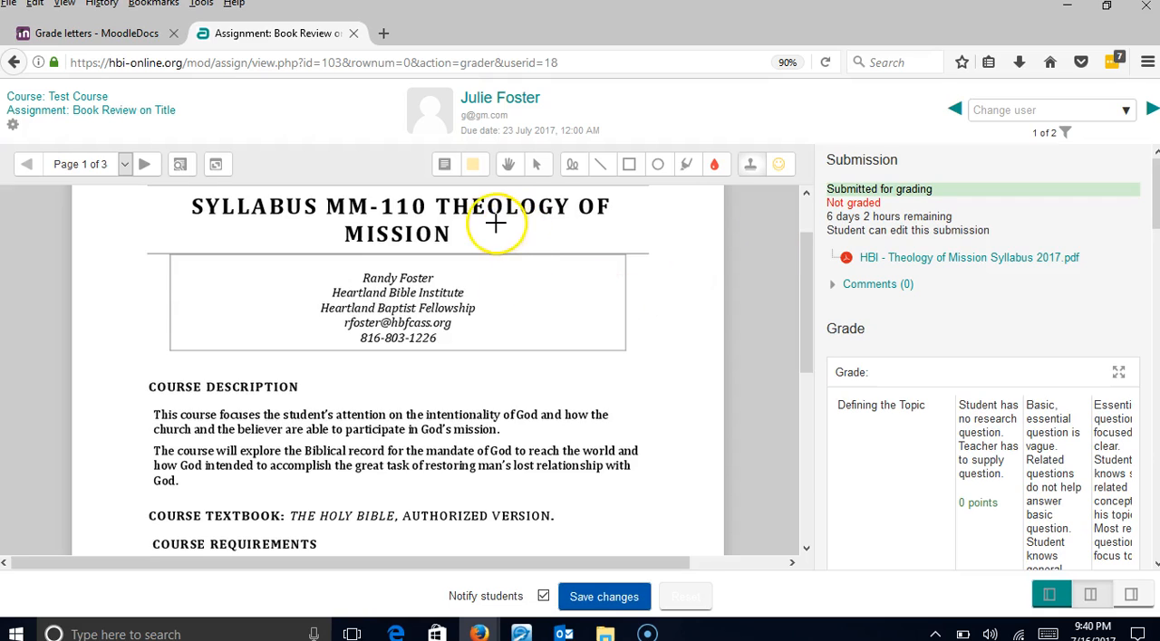
# - Stamp a blue sad face in the box below the title and red crosses on the course description and textbook lines
pyautogui.click(781, 169)
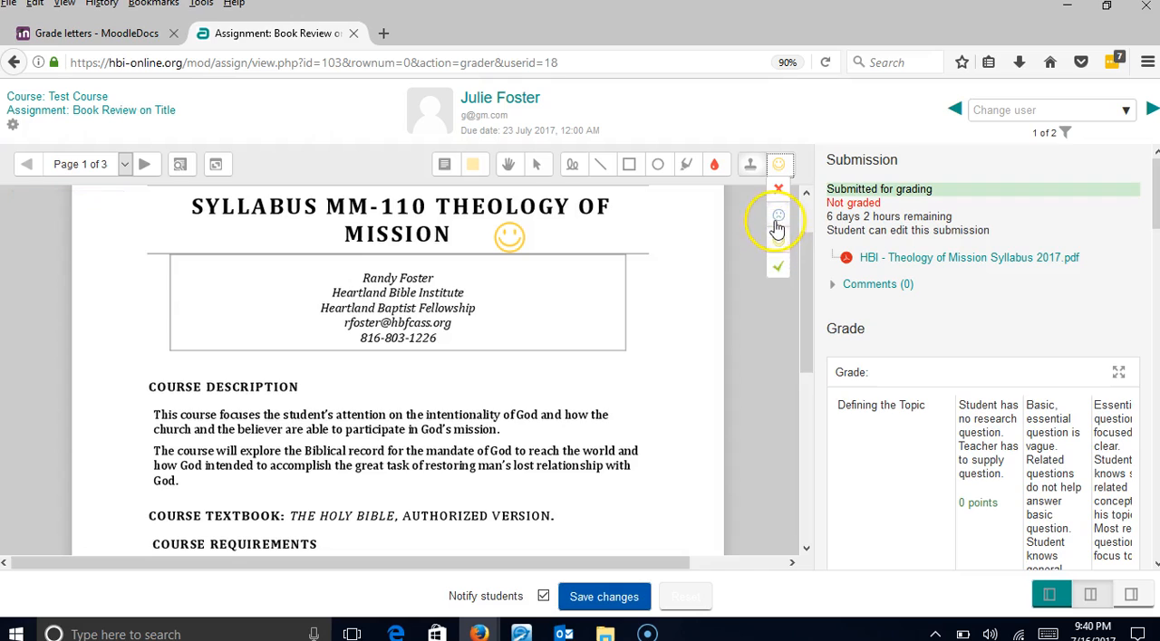
pyautogui.click(777, 227)
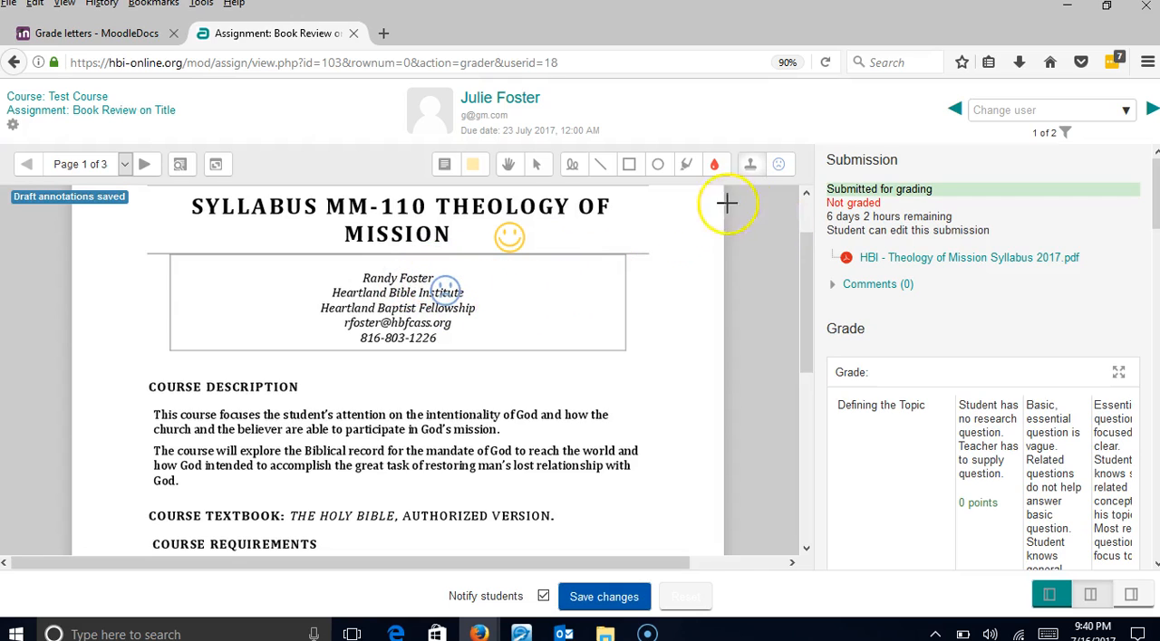
pyautogui.click(780, 168)
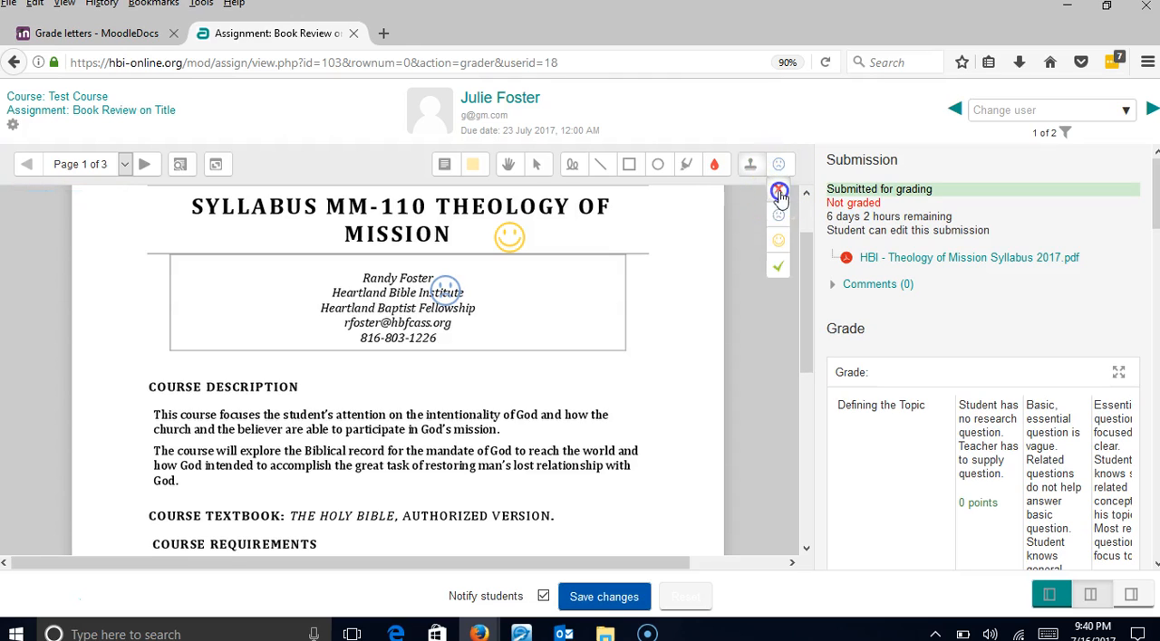
pyautogui.click(779, 192)
pyautogui.click(323, 400)
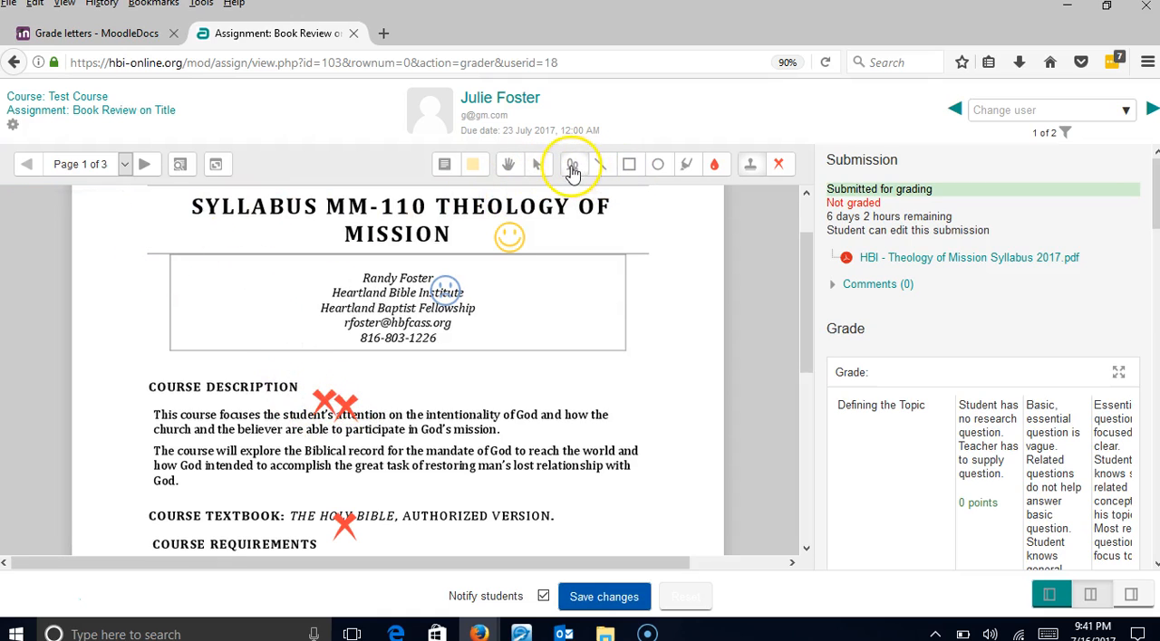
# - Highlight "intentionality of God and how the" in red and "accomplish the great task of" in green
pyautogui.click(685, 169)
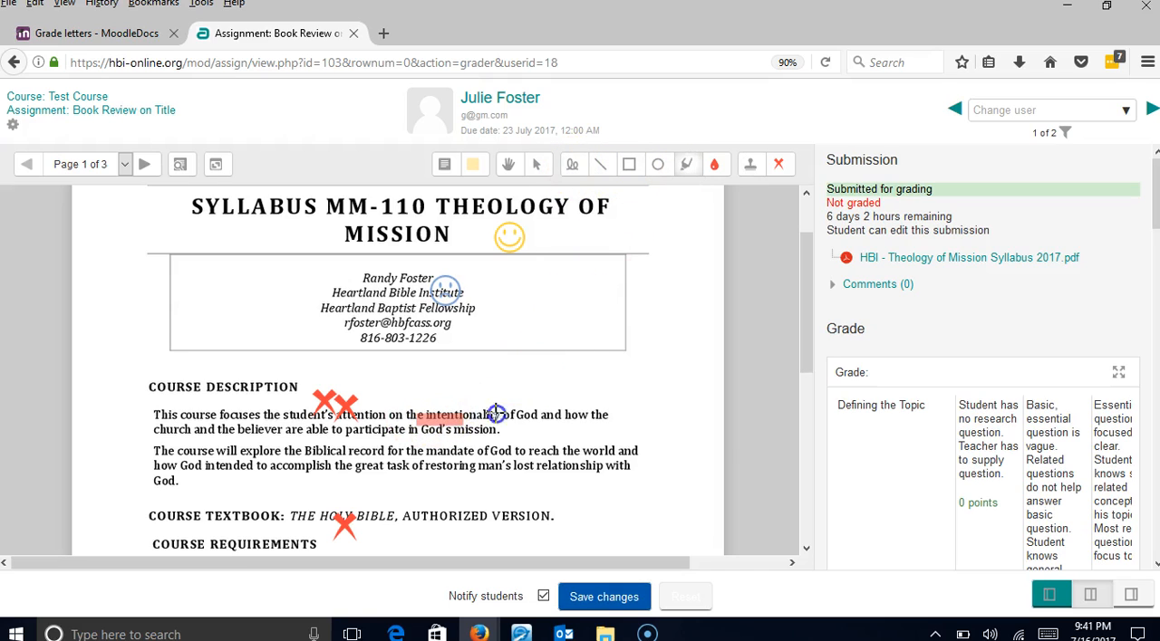
pyautogui.moveTo(496, 414); pyautogui.dragTo(605, 413)
pyautogui.click(717, 174)
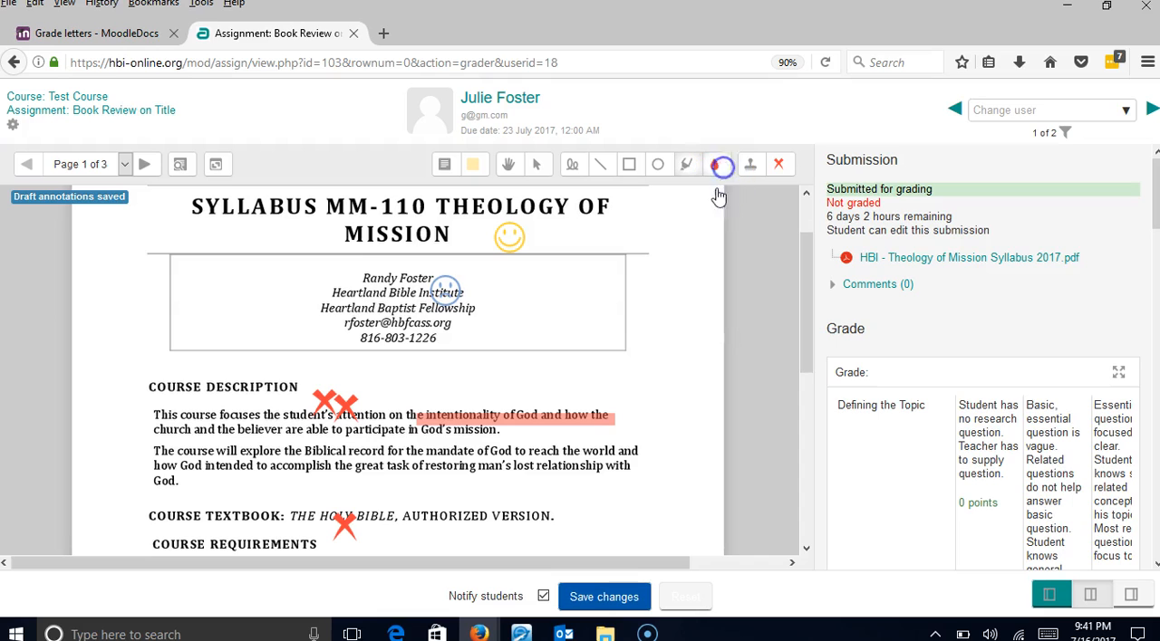
pyautogui.click(714, 267)
pyautogui.moveTo(261, 466); pyautogui.dragTo(423, 468)
pyautogui.click(554, 436)
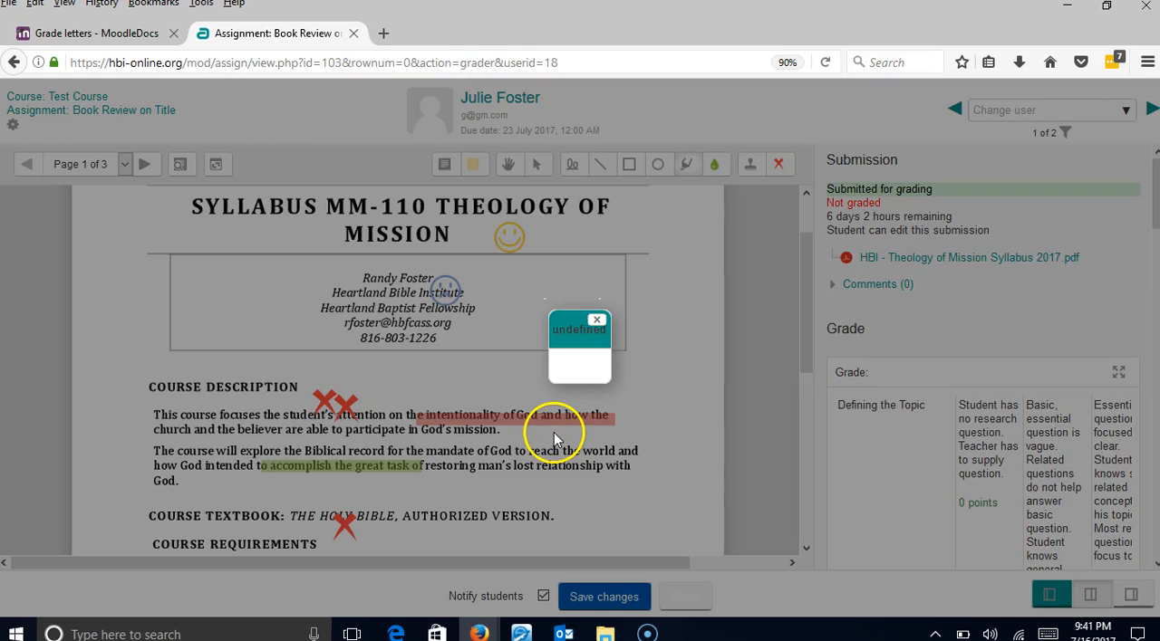
pyautogui.click(598, 322)
# - Go to page 2 and add a yellow comment reading "adafsgnrkglndarklgnsarg" over the Grade calculation section
pyautogui.scroll(-7, 571, 376)
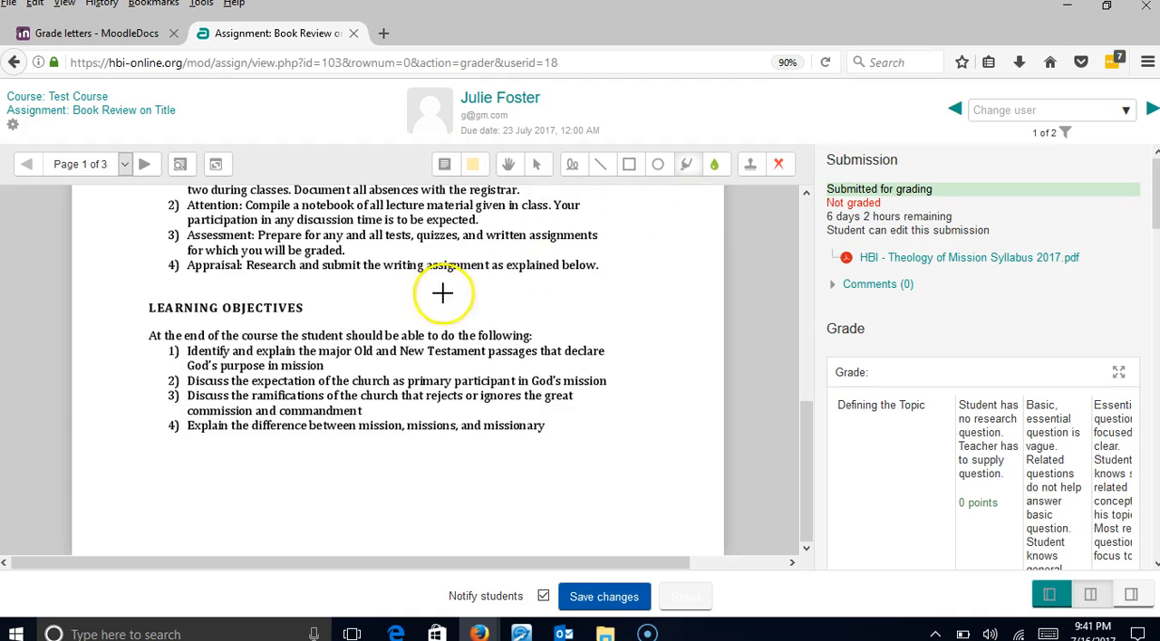
pyautogui.click(146, 166)
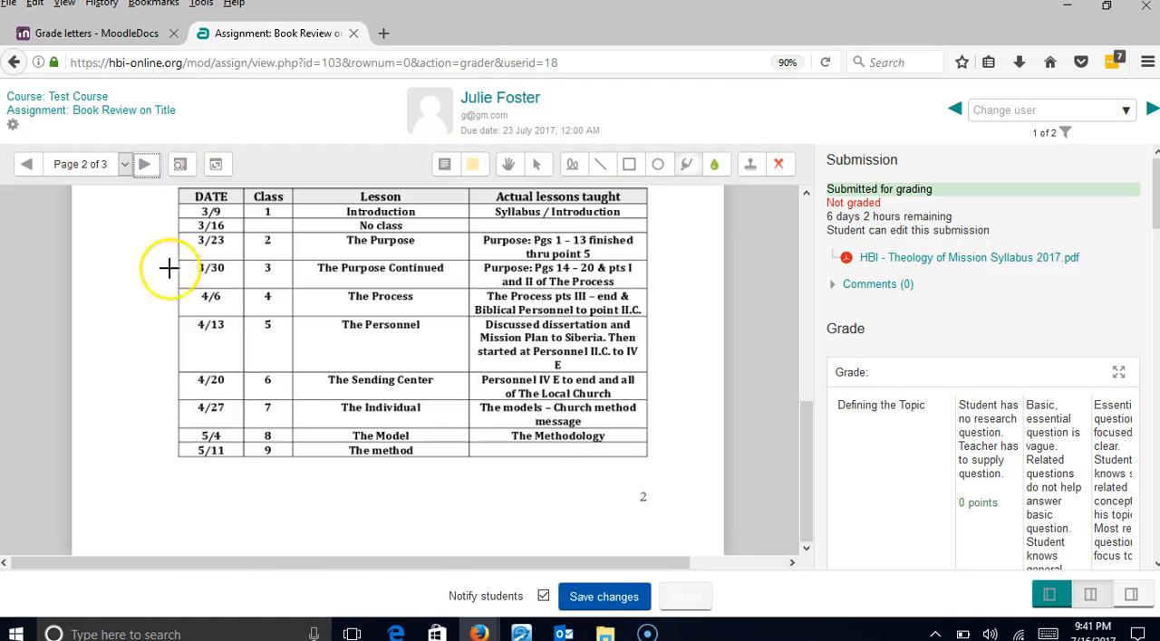
pyautogui.scroll(5, 369, 367)
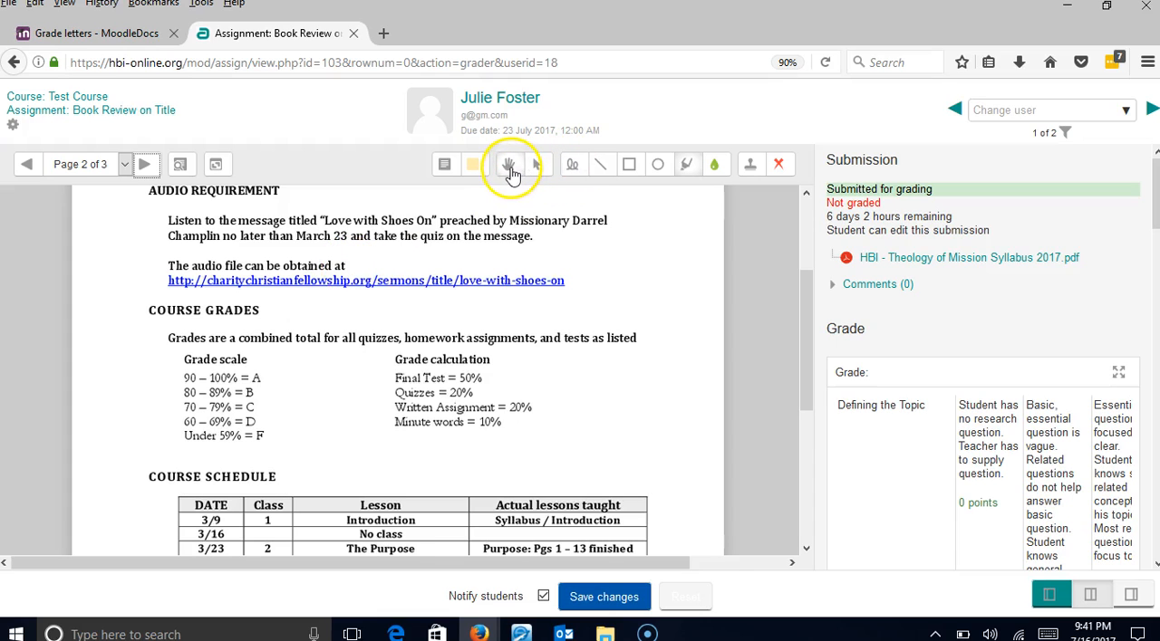
pyautogui.click(512, 170)
pyautogui.moveTo(473, 337); pyautogui.dragTo(502, 271)
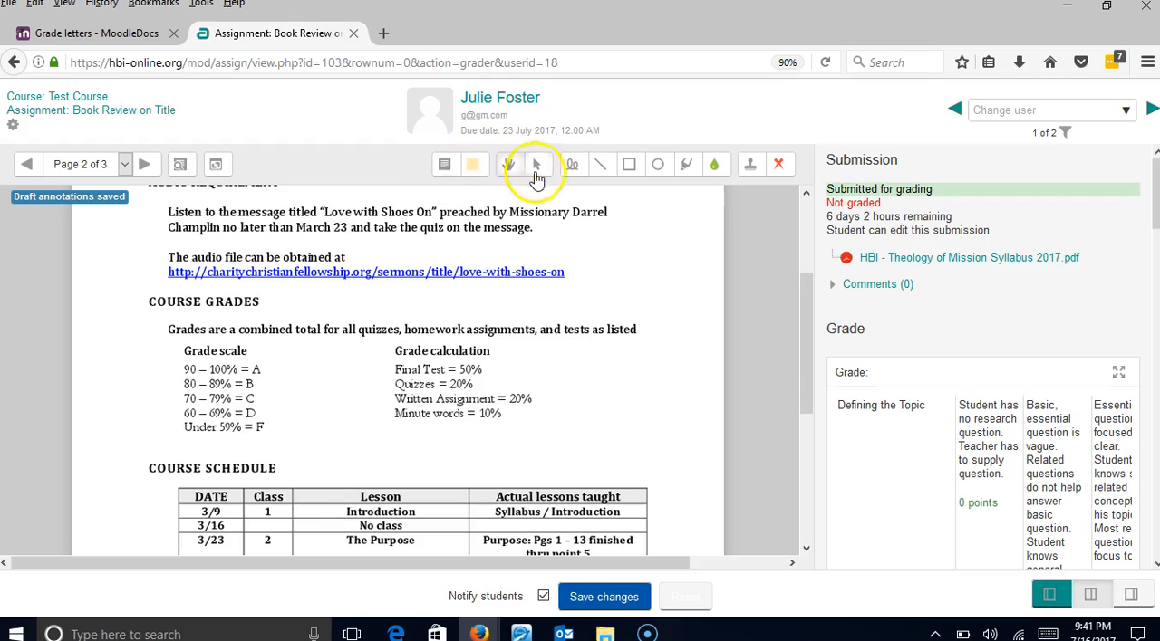
pyautogui.click(478, 172)
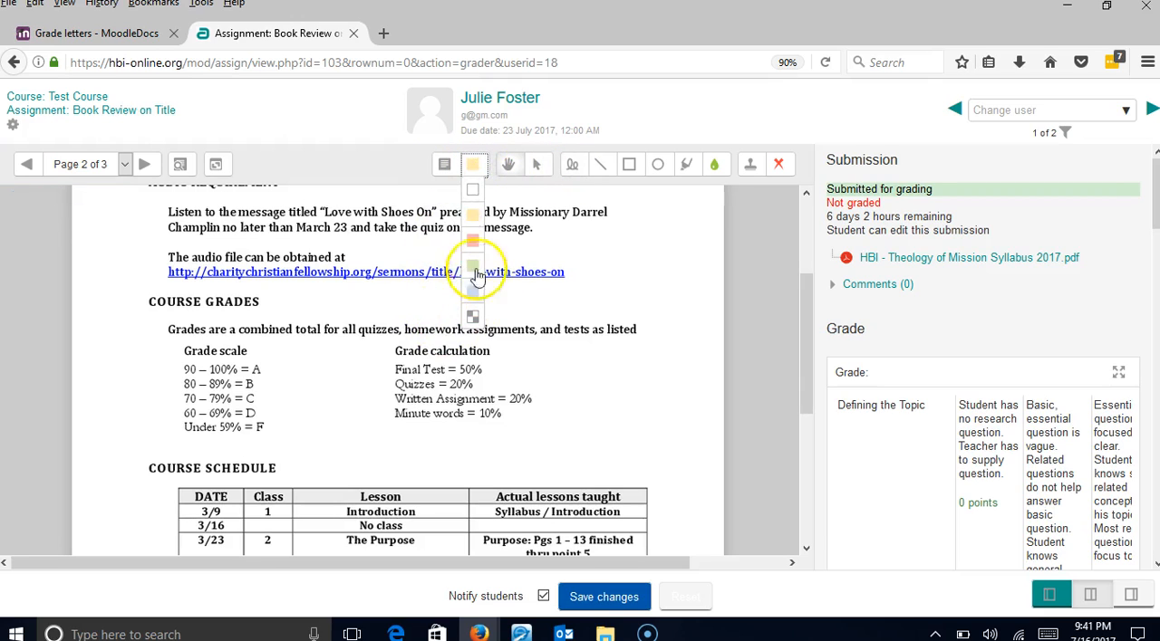
pyautogui.click(473, 216)
pyautogui.moveTo(406, 332); pyautogui.dragTo(615, 423)
pyautogui.write('adafsgnrkgndarkignsarg')
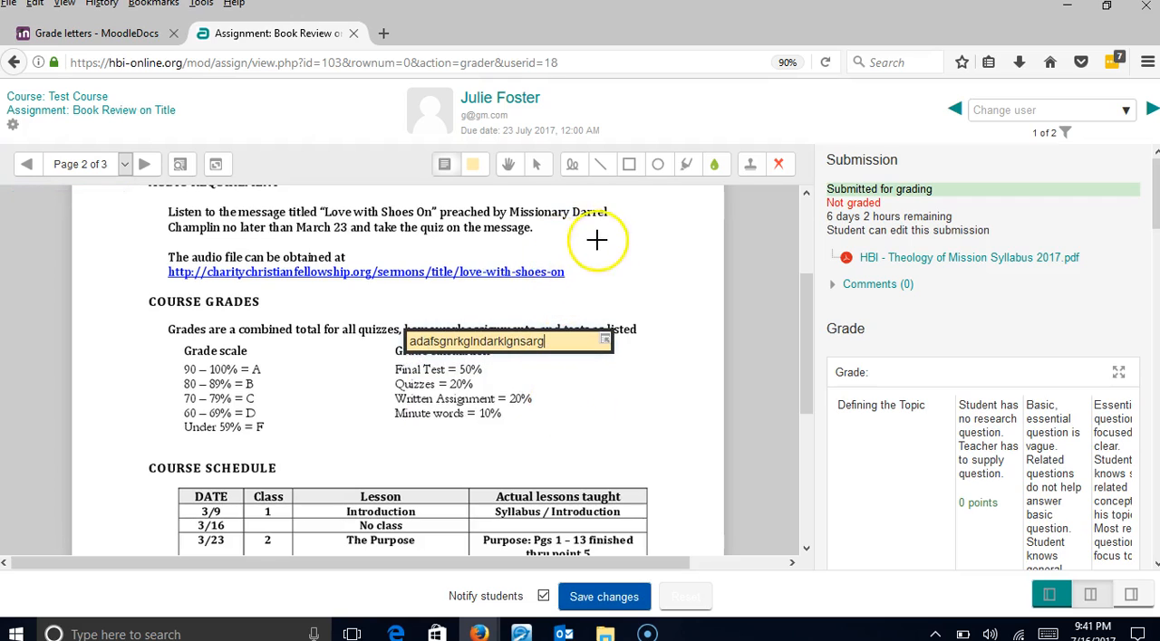
# - Draw a freehand green loop around the Grade calculation list and a straight diagonal green line across the Grade scale
pyautogui.click(572, 164)
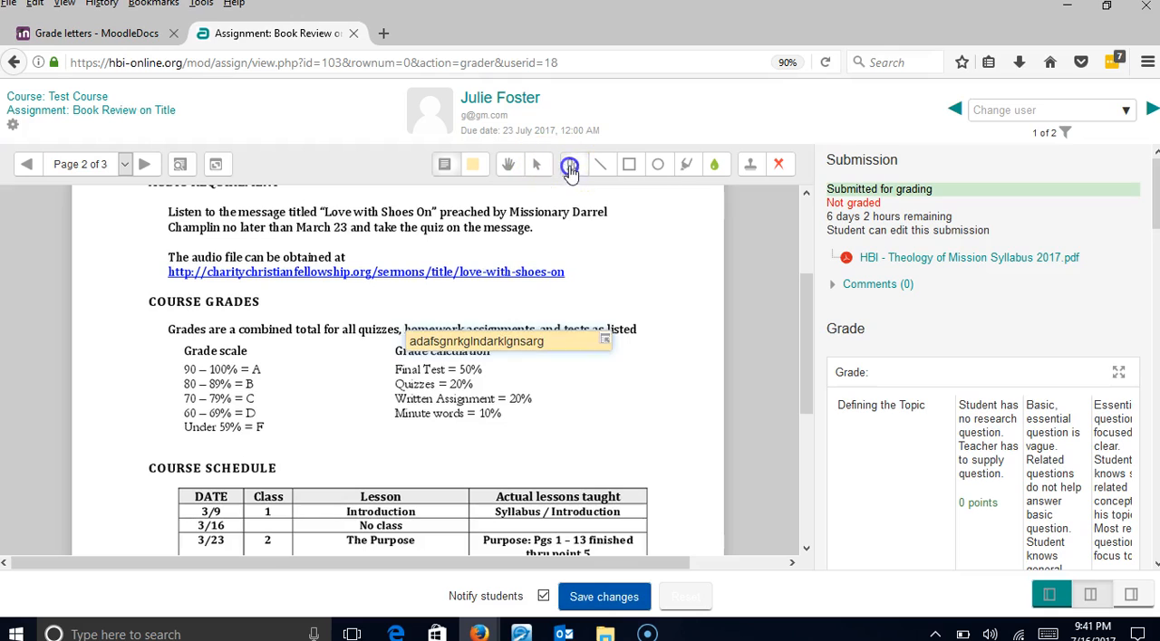
pyautogui.moveTo(433, 292)
pyautogui.mouseDown()
pyautogui.moveTo(404, 264)
pyautogui.moveTo(367, 419)
pyautogui.mouseUp()
pyautogui.moveTo(526, 408)
pyautogui.mouseDown()
pyautogui.moveTo(336, 445)
pyautogui.moveTo(530, 329)
pyautogui.mouseUp()
pyautogui.click(600, 164)
pyautogui.moveTo(385, 246)
pyautogui.mouseDown()
pyautogui.moveTo(209, 426)
pyautogui.moveTo(215, 468)
pyautogui.moveTo(209, 455)
pyautogui.mouseUp()
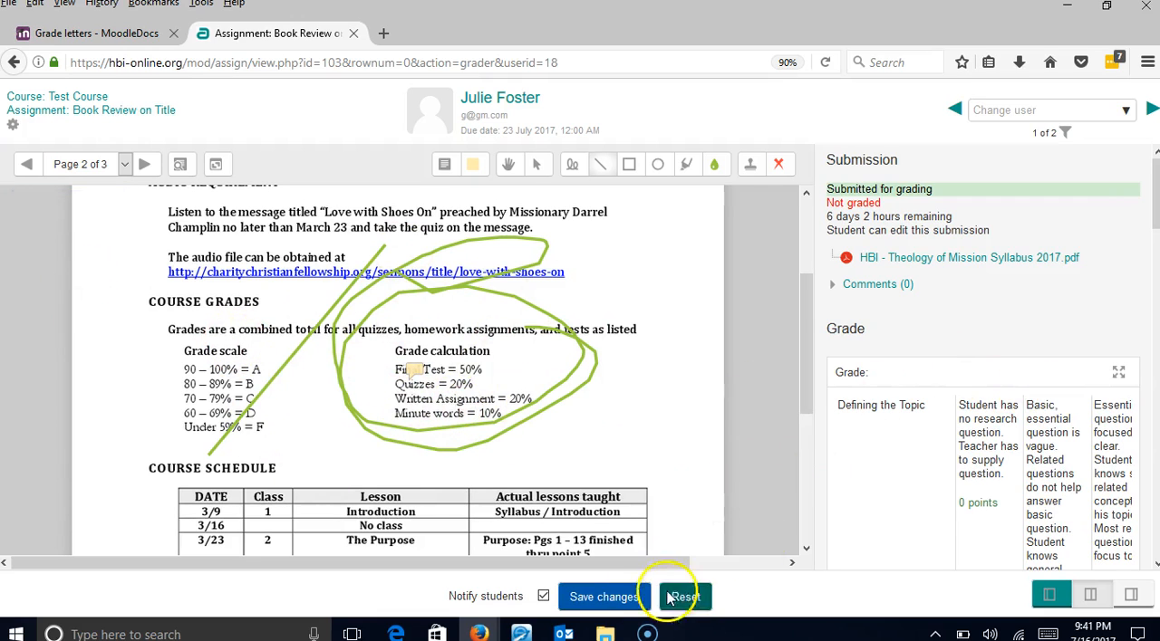
# - Enlarge the grading rubric in a window over the submission and look through its criteria
pyautogui.click(1120, 376)
pyautogui.moveTo(708, 217); pyautogui.dragTo(736, 192)
pyautogui.click(730, 195)
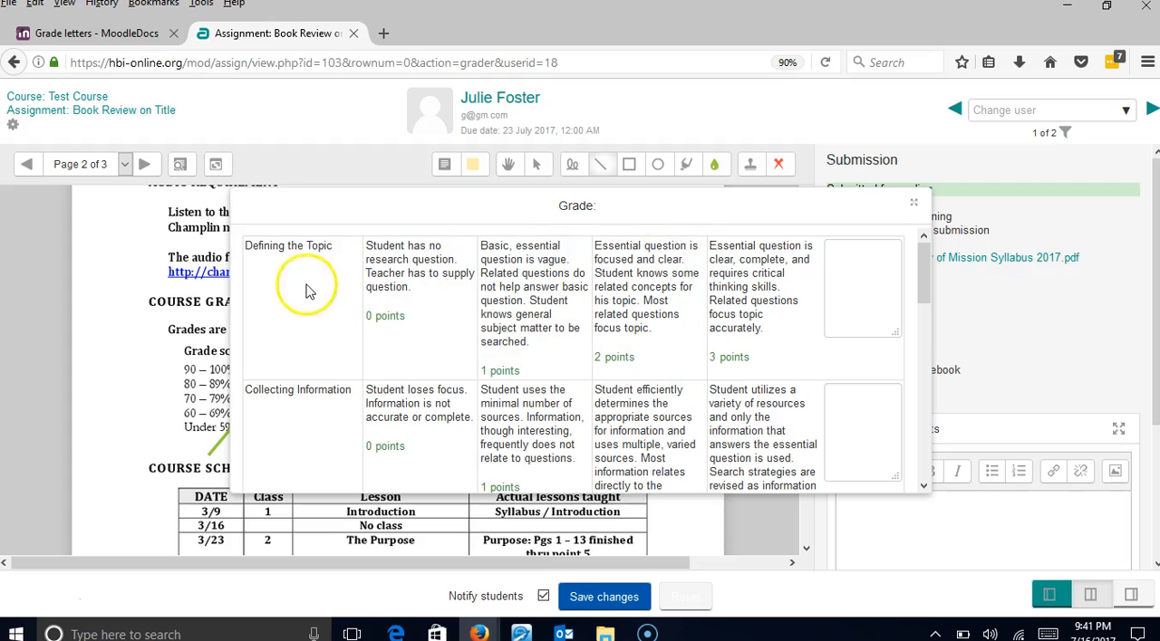
pyautogui.scroll(-3, 280, 337)
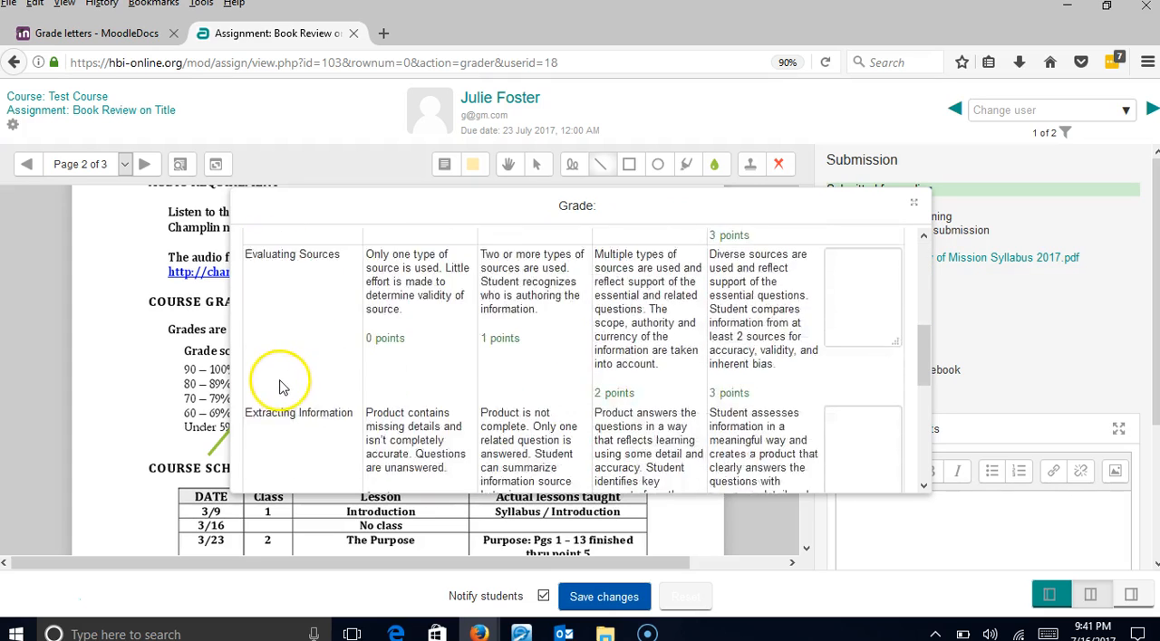
pyautogui.scroll(3, 285, 384)
# - Rate Defining the Topic at 3 points and Collecting Information at 2 points in the rubric
pyautogui.click(421, 361)
pyautogui.scroll(2, 661, 312)
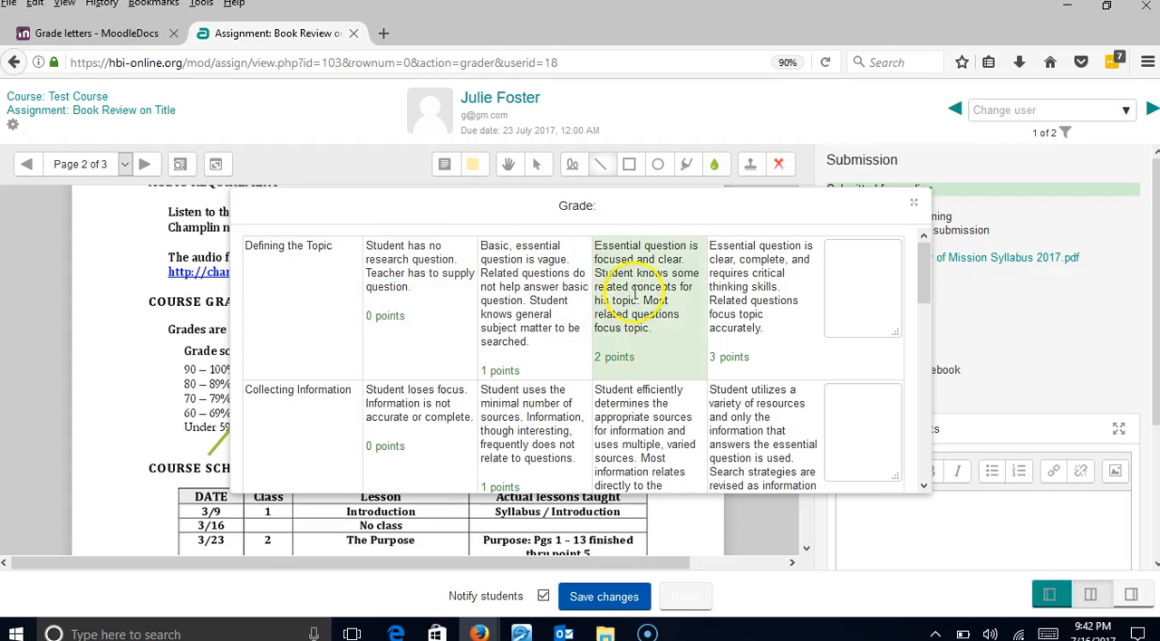
pyautogui.click(743, 291)
pyautogui.scroll(-2, 544, 326)
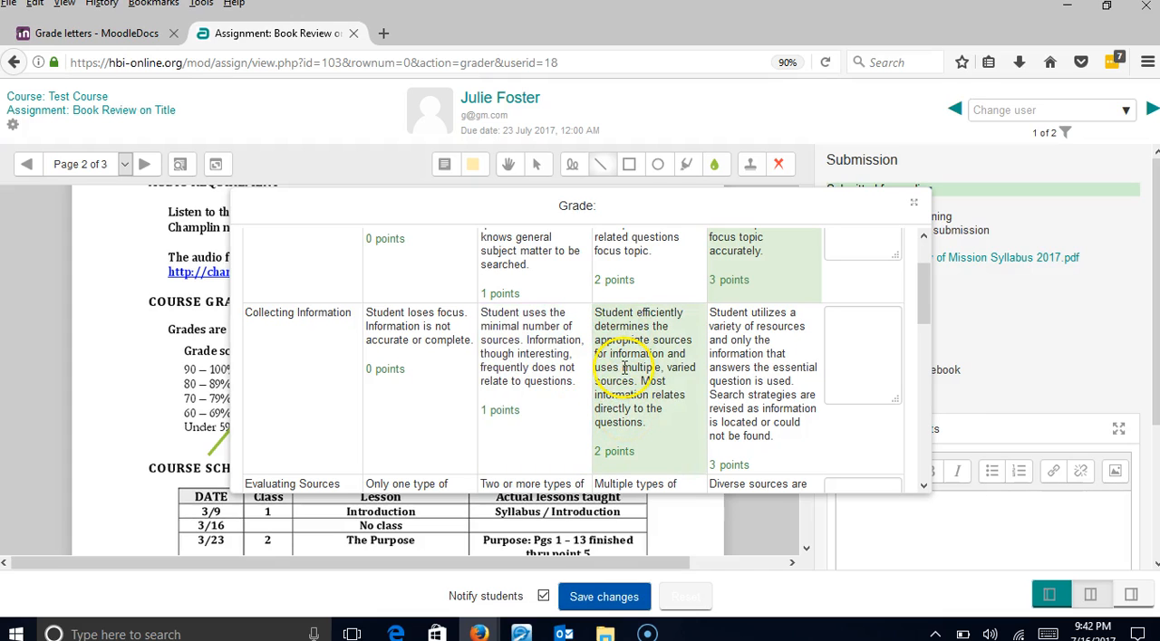
pyautogui.click(693, 408)
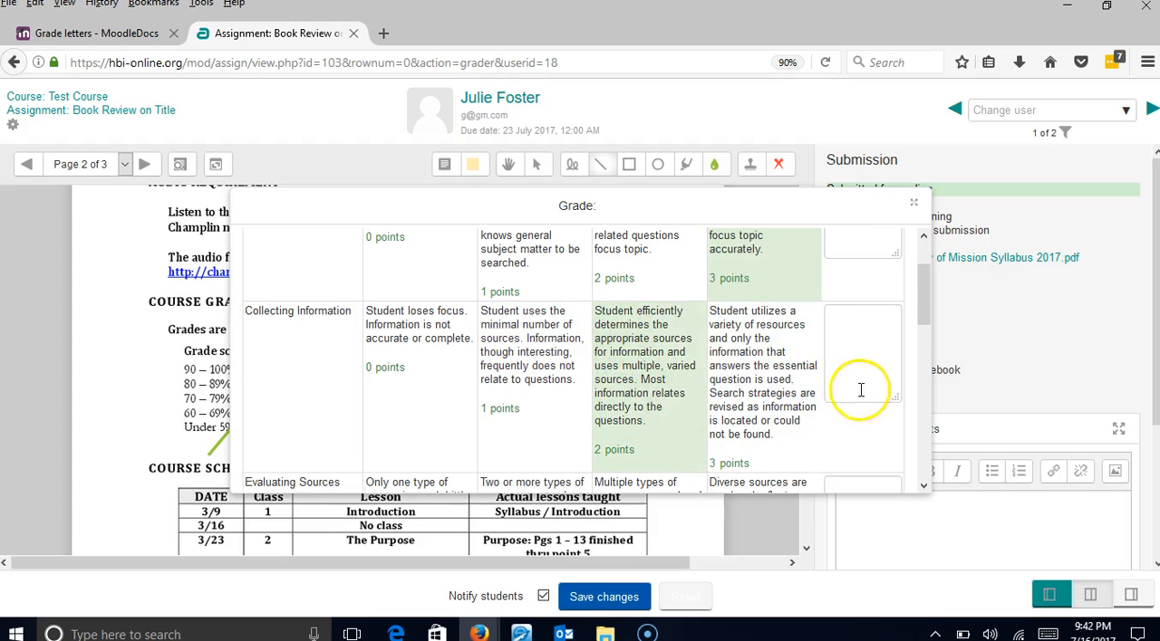
# - Rate Evaluating Sources at 0 points and Extracting Information at 2 points in the rubric
pyautogui.scroll(-4, 859, 393)
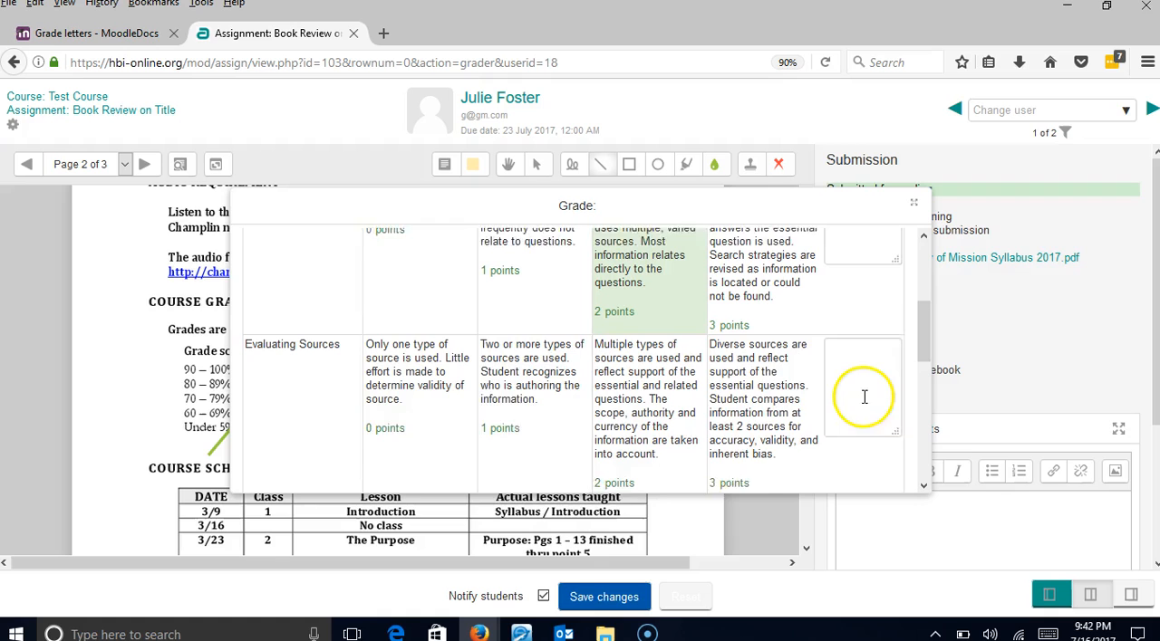
pyautogui.click(379, 369)
pyautogui.scroll(-6, 852, 471)
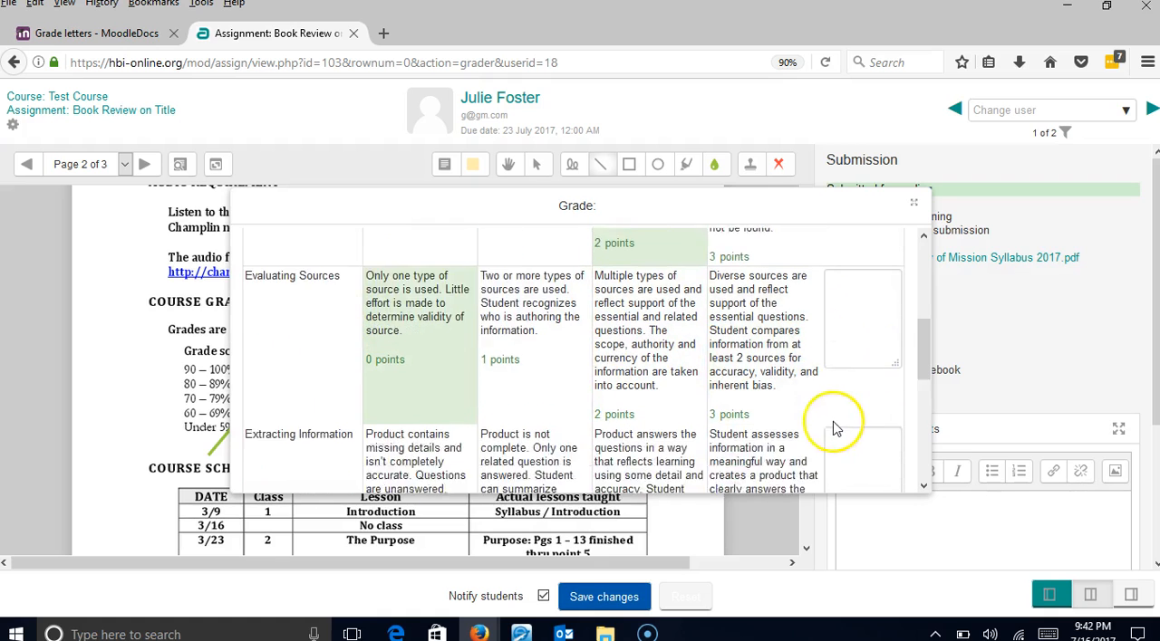
pyautogui.click(620, 348)
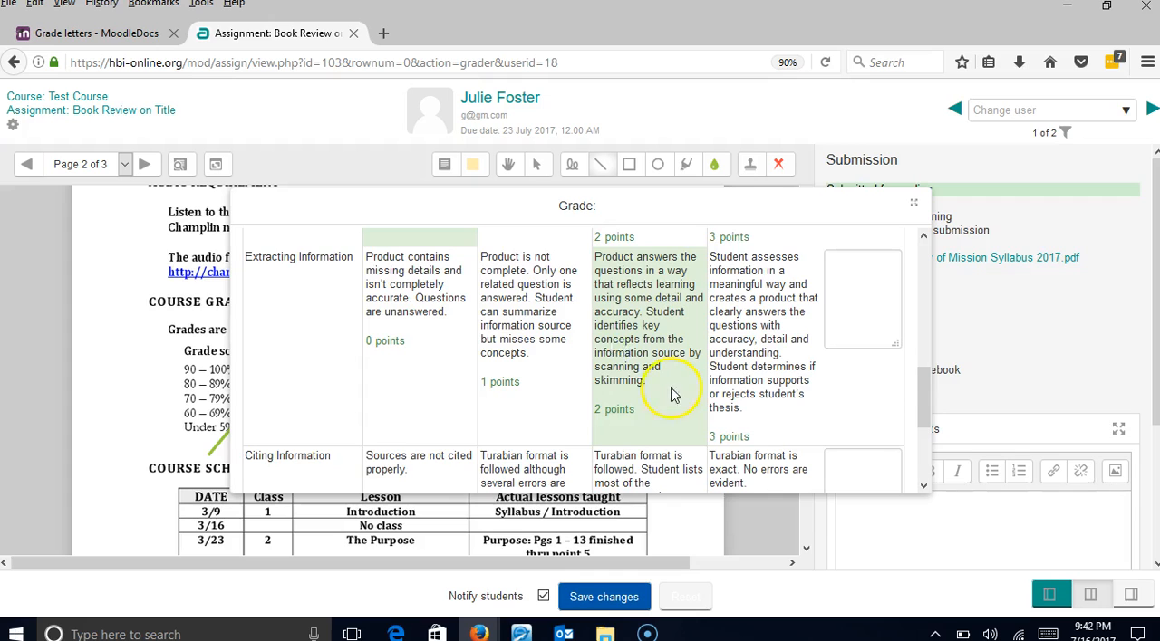
# - Rate Citing Information at 1 point and Reflecting on Research at 2 points in the rubric
pyautogui.scroll(-4, 671, 394)
pyautogui.click(504, 362)
pyautogui.click(601, 408)
pyautogui.scroll(-1, 713, 399)
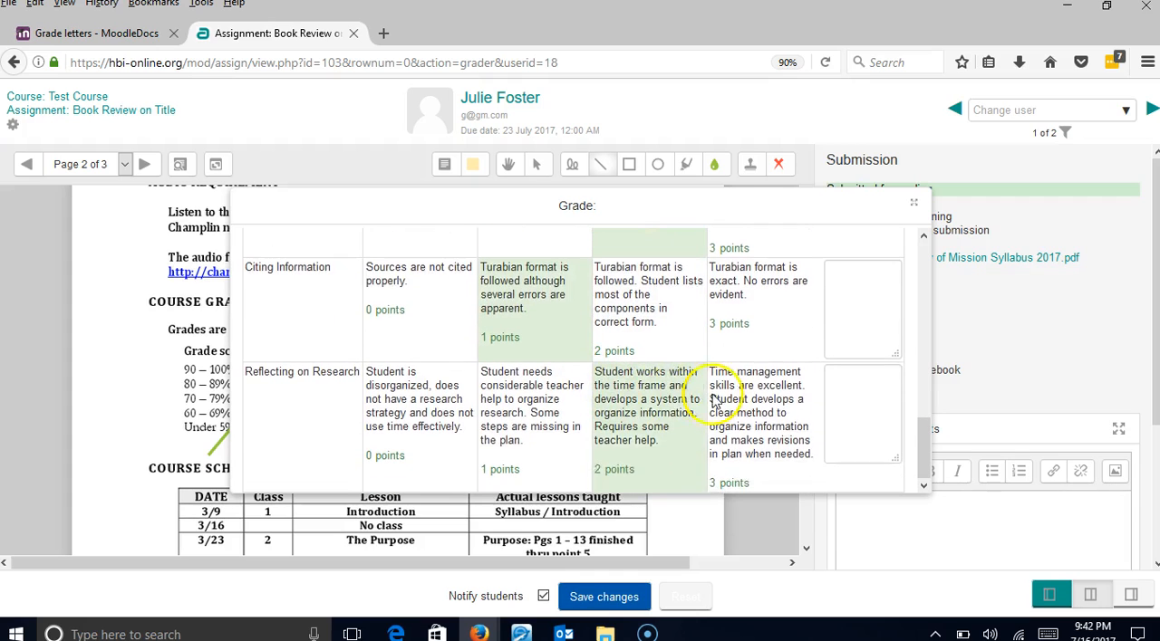
# - Change Reflecting on Research to 3 points in the rubric and save the grading of the book review
pyautogui.click(715, 399)
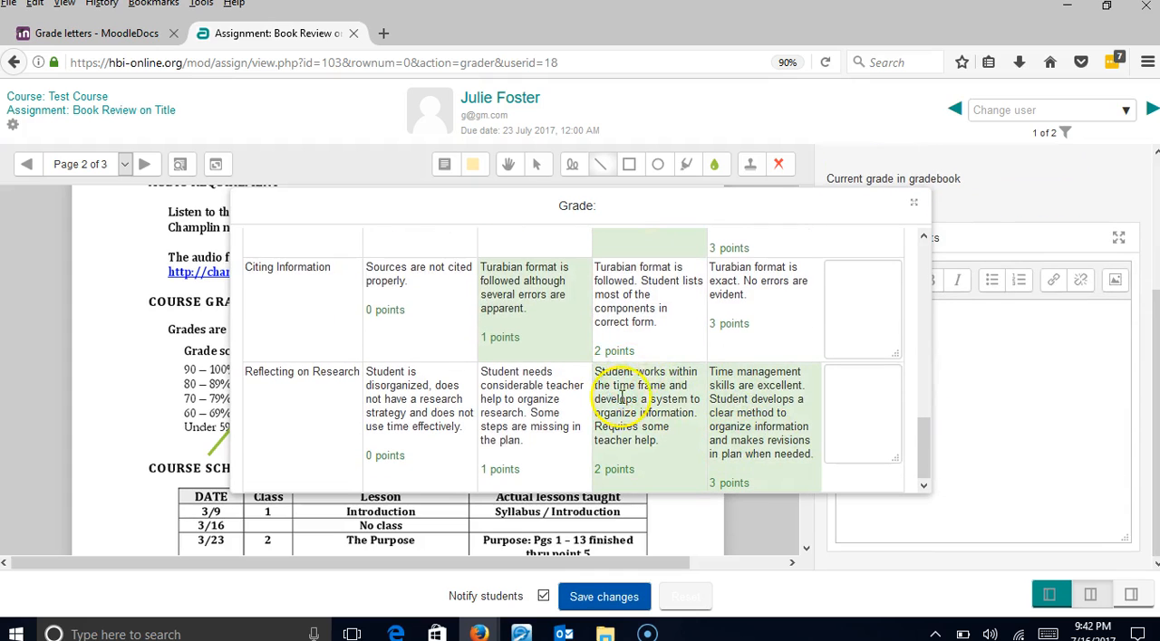
pyautogui.click(914, 203)
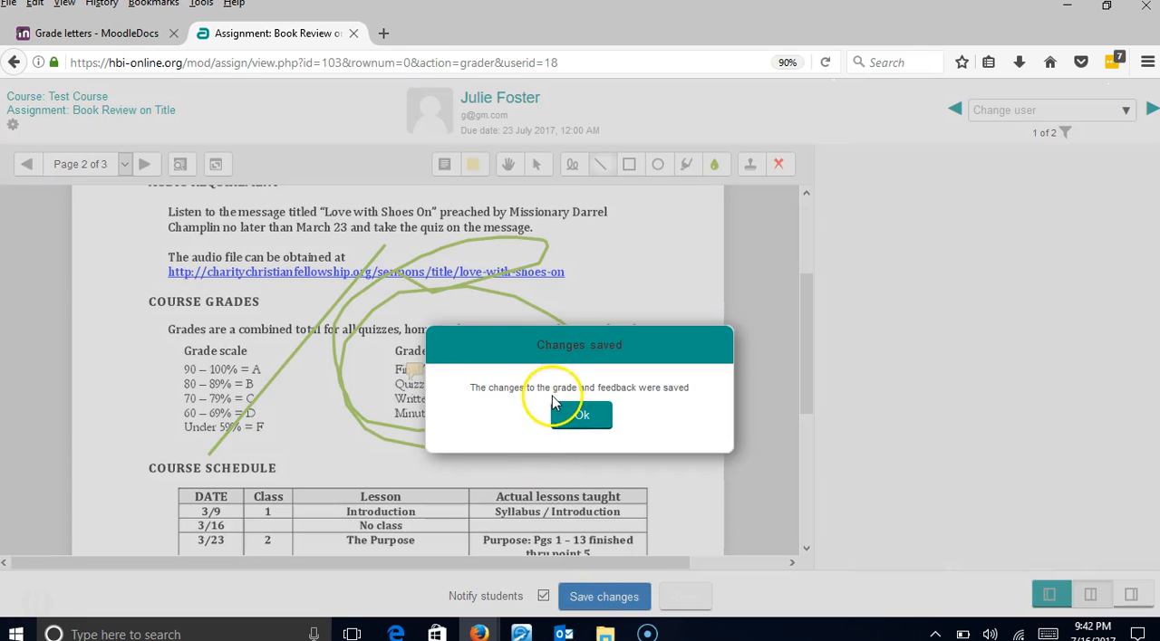
pyautogui.click(584, 417)
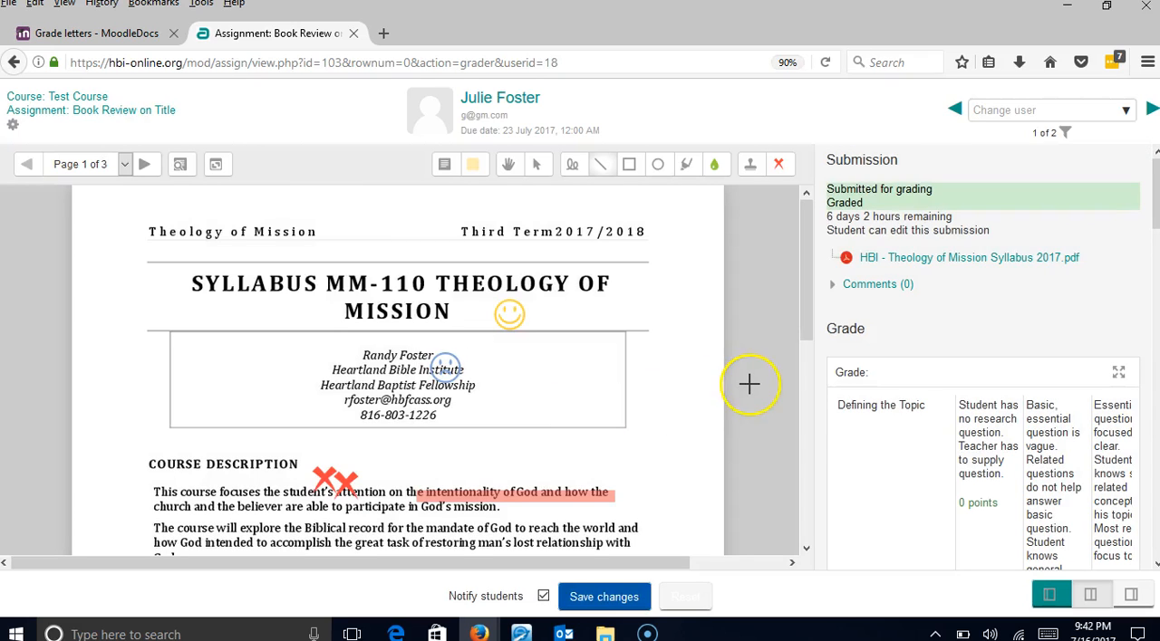
pyautogui.scroll(-13, 894, 362)
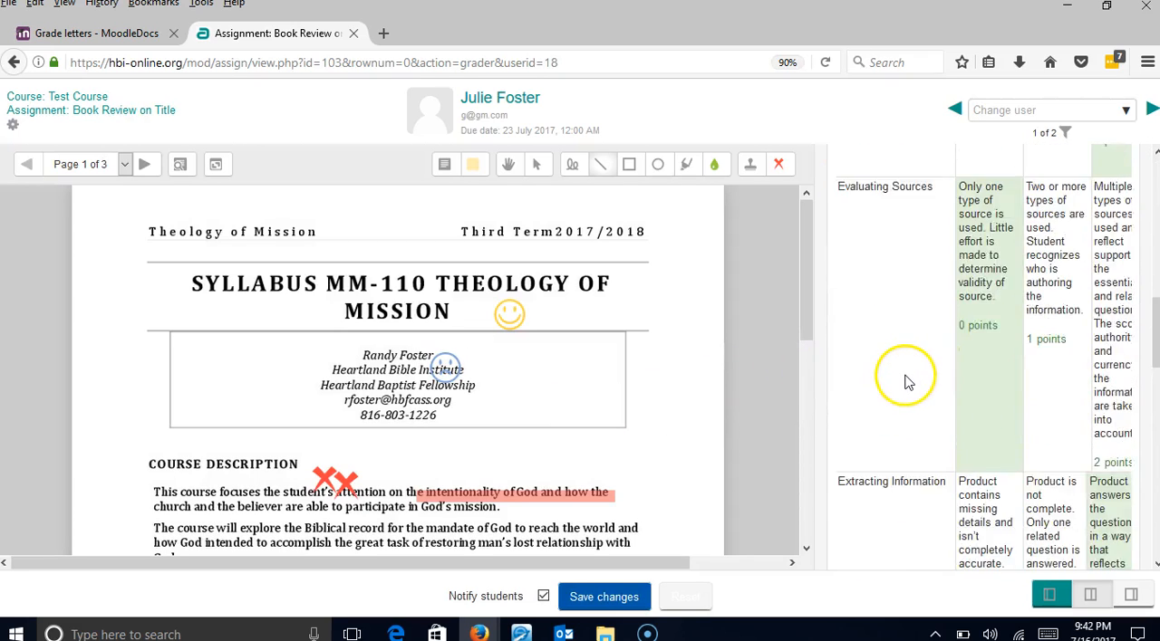
pyautogui.scroll(-10, 906, 385)
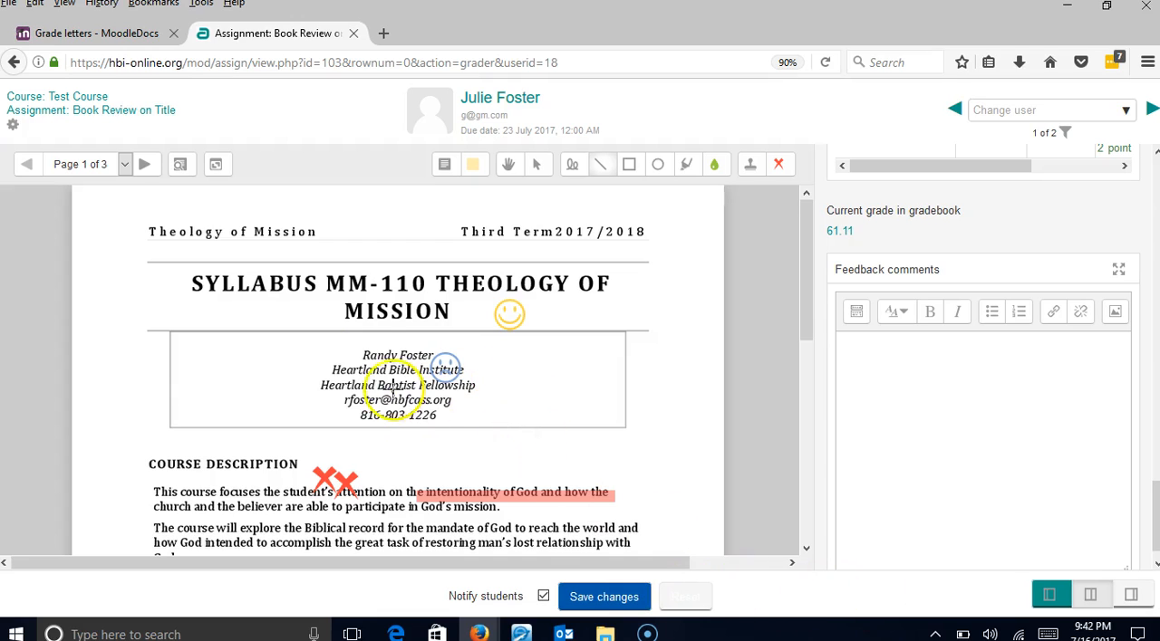
# - Open the Test Course grader report and look across its grade columns through to the assignments total
pyautogui.click(78, 96)
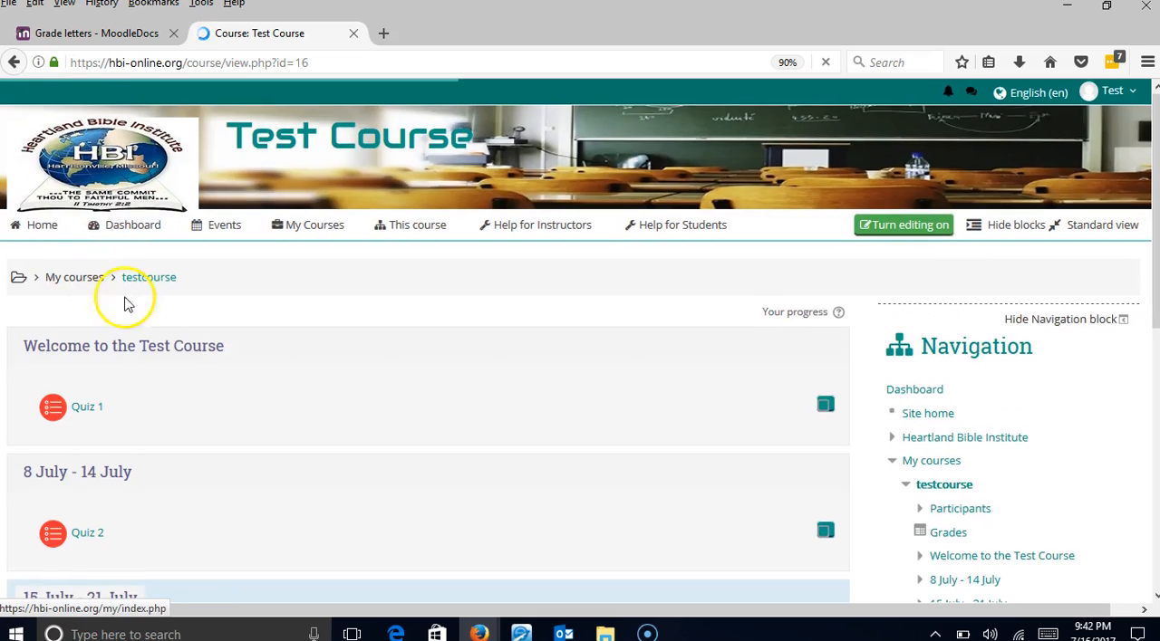
pyautogui.scroll(-3, 201, 319)
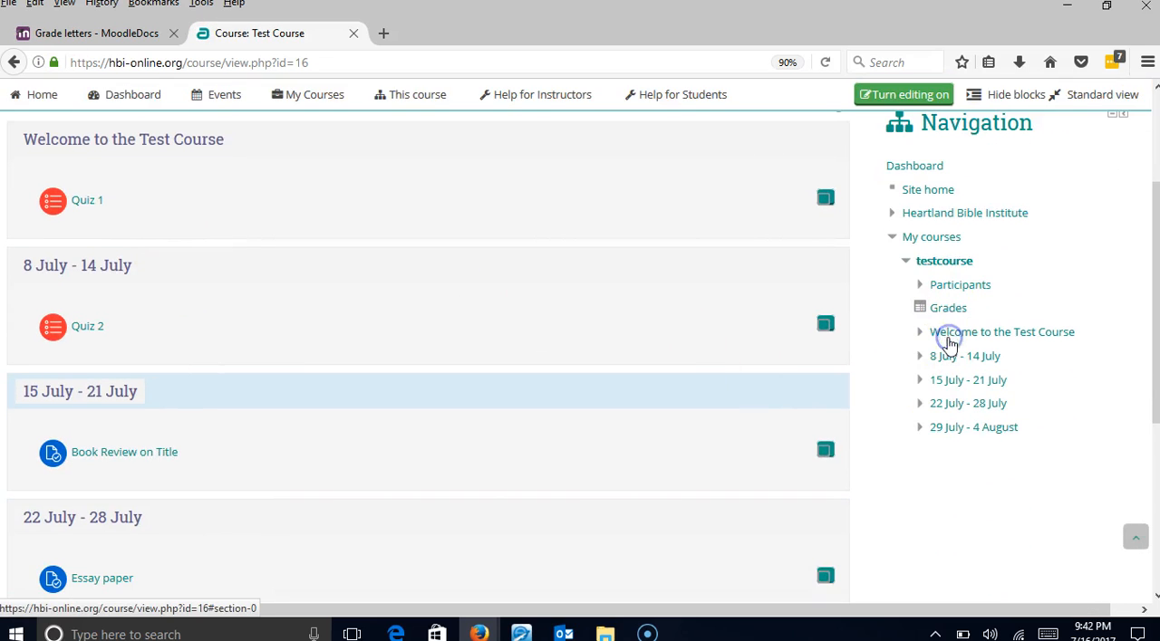
pyautogui.click(949, 309)
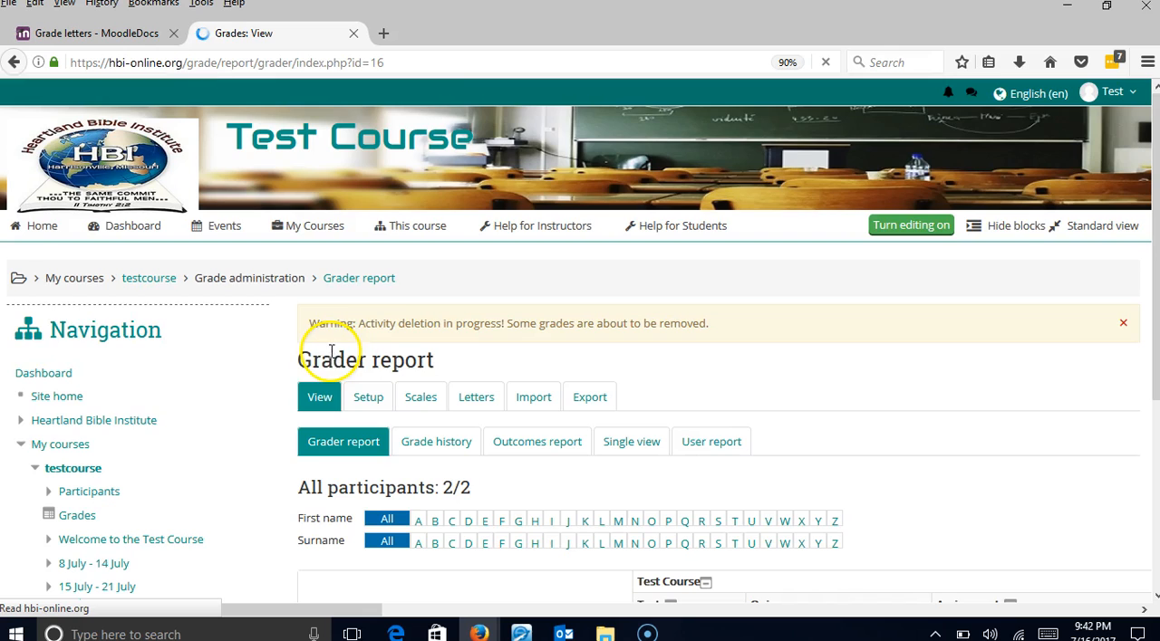
pyautogui.scroll(-5, 292, 355)
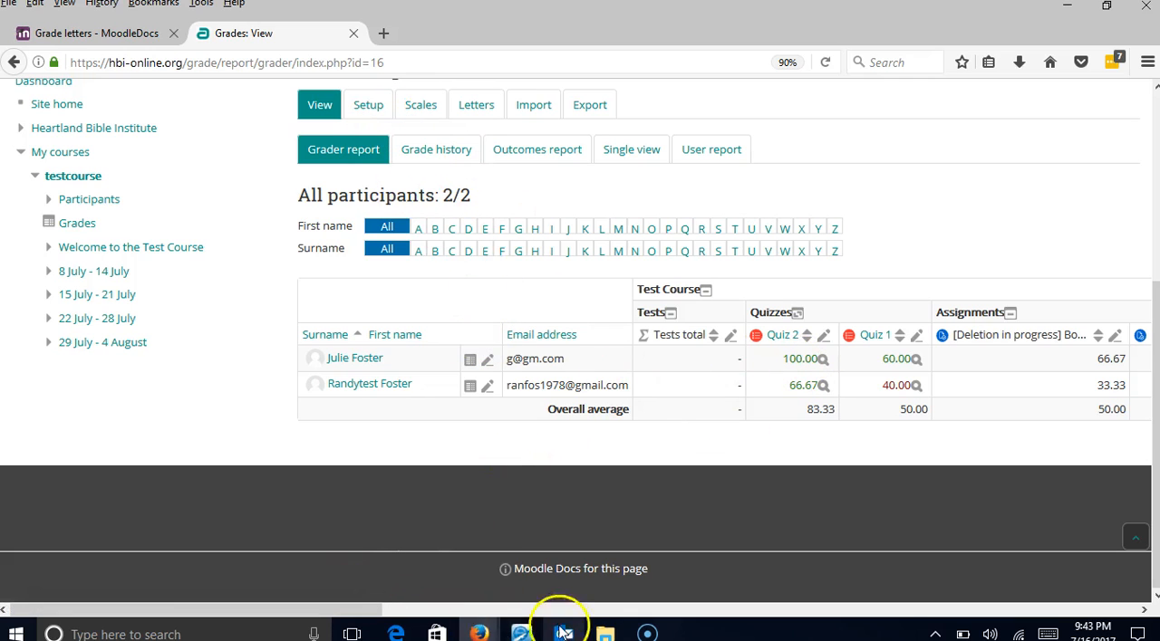
pyautogui.moveTo(351, 606); pyautogui.dragTo(933, 623)
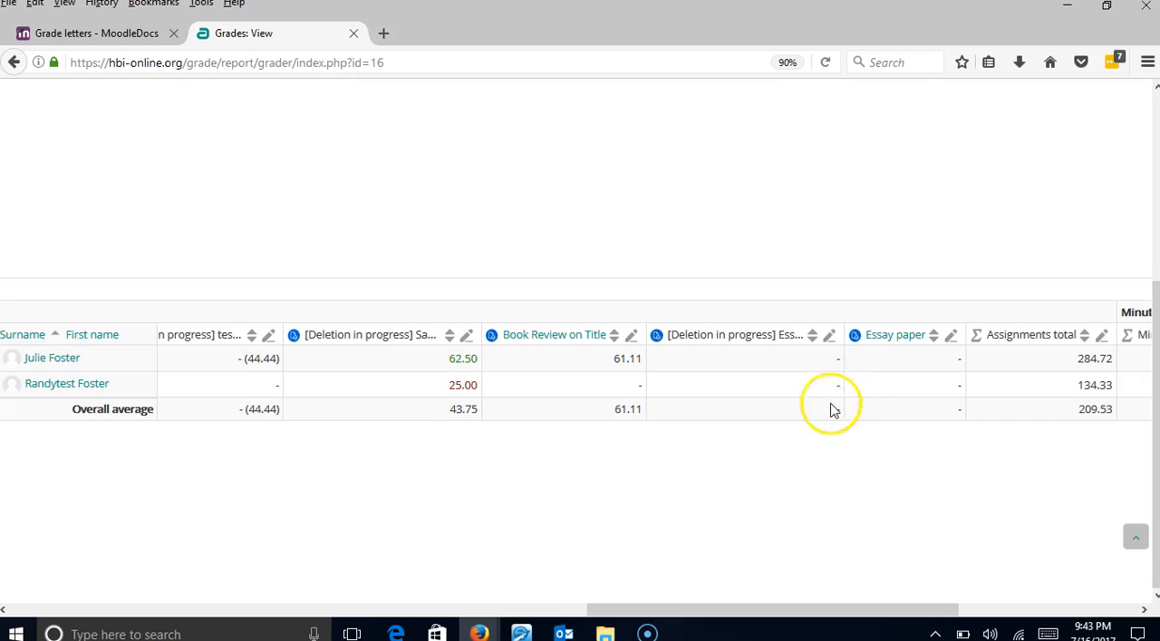
pyautogui.moveTo(757, 610); pyautogui.dragTo(184, 583)
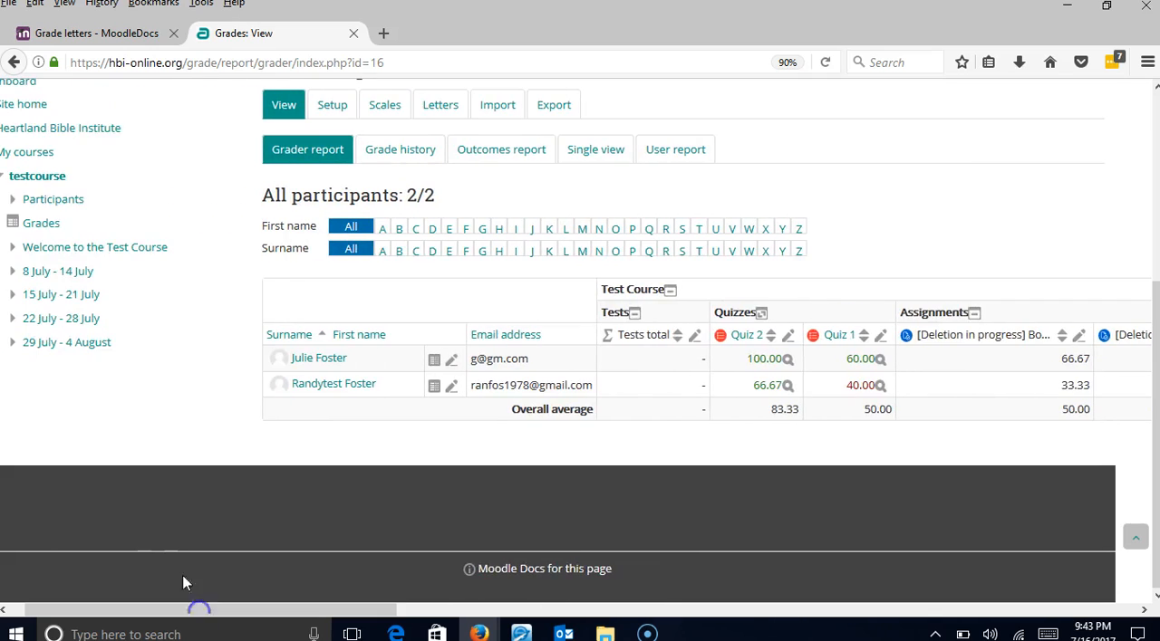
# - Open the gradebook's single view to see its choices of grade item and user
pyautogui.scroll(3, 924, 259)
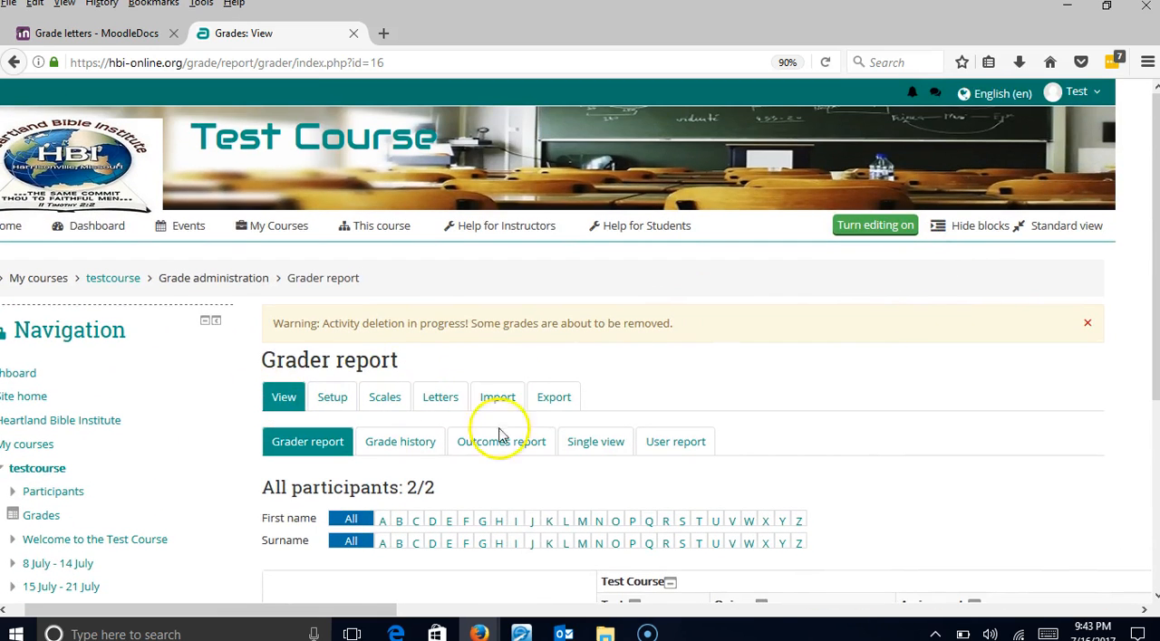
pyautogui.click(605, 455)
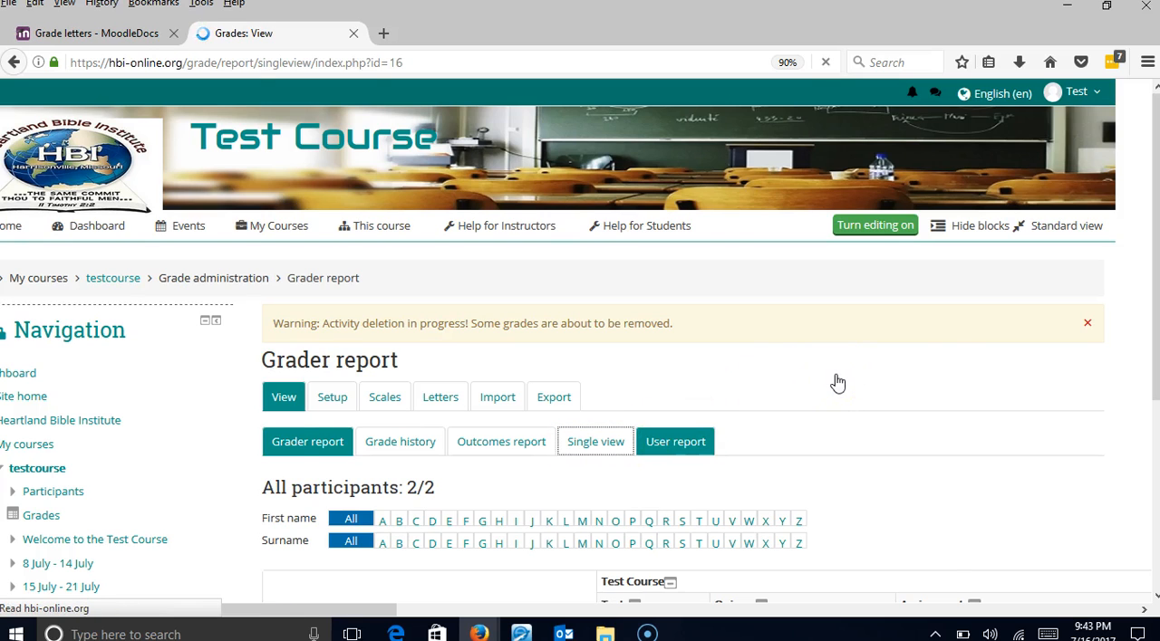
pyautogui.scroll(-5, 835, 375)
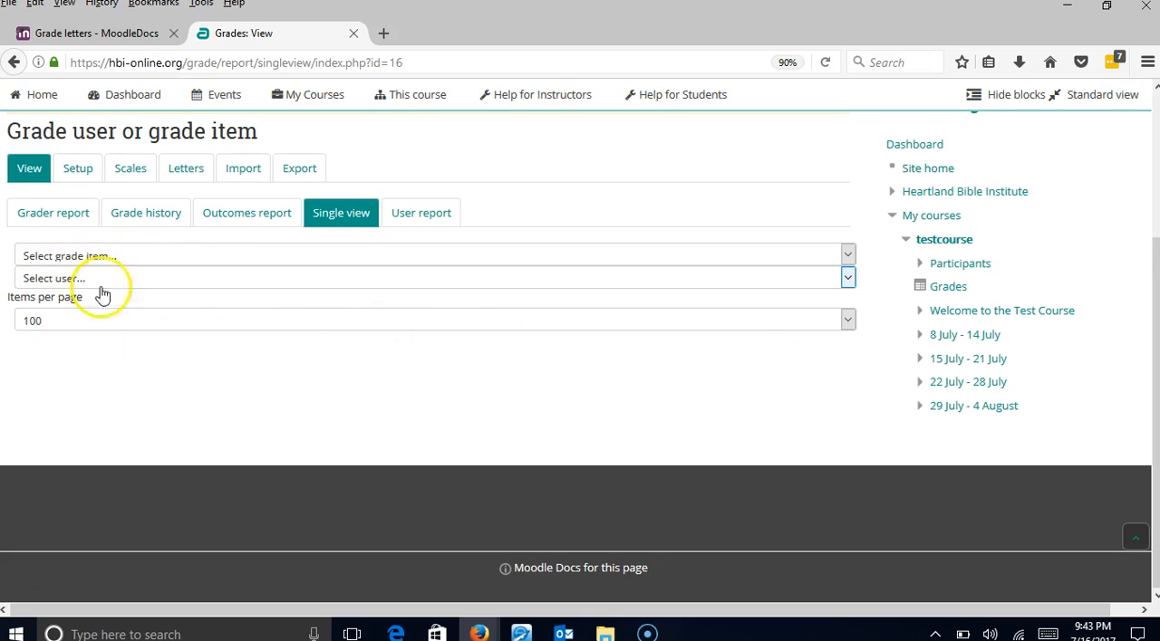
# - Open the gradebook's user report for the student whose book review was graded
pyautogui.click(422, 217)
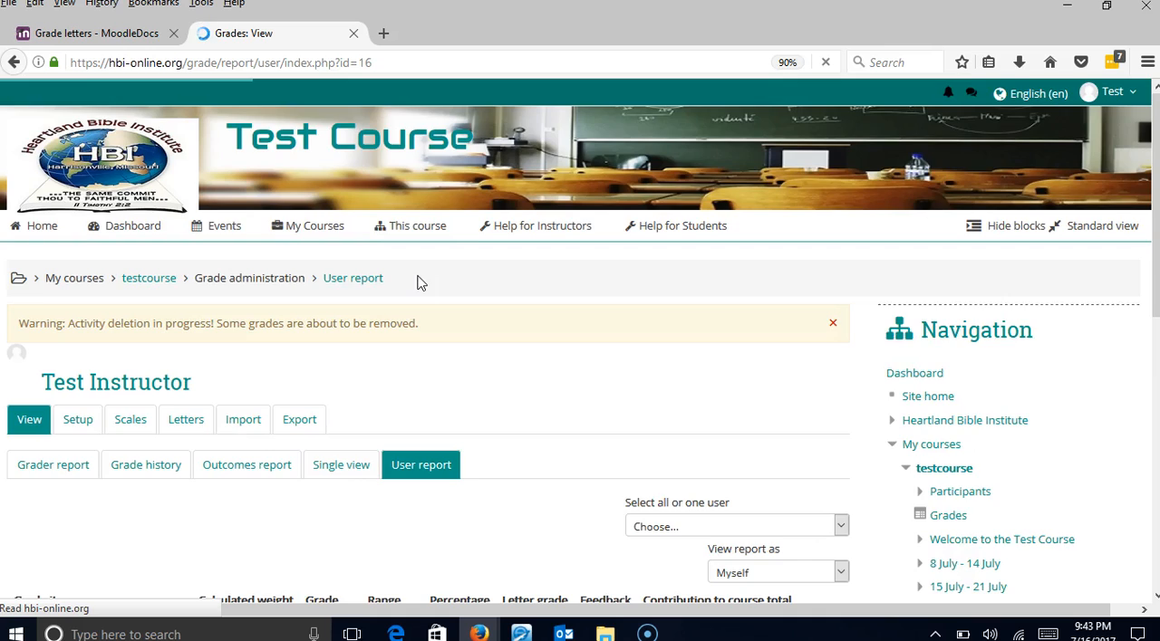
pyautogui.scroll(-2, 418, 290)
pyautogui.click(658, 353)
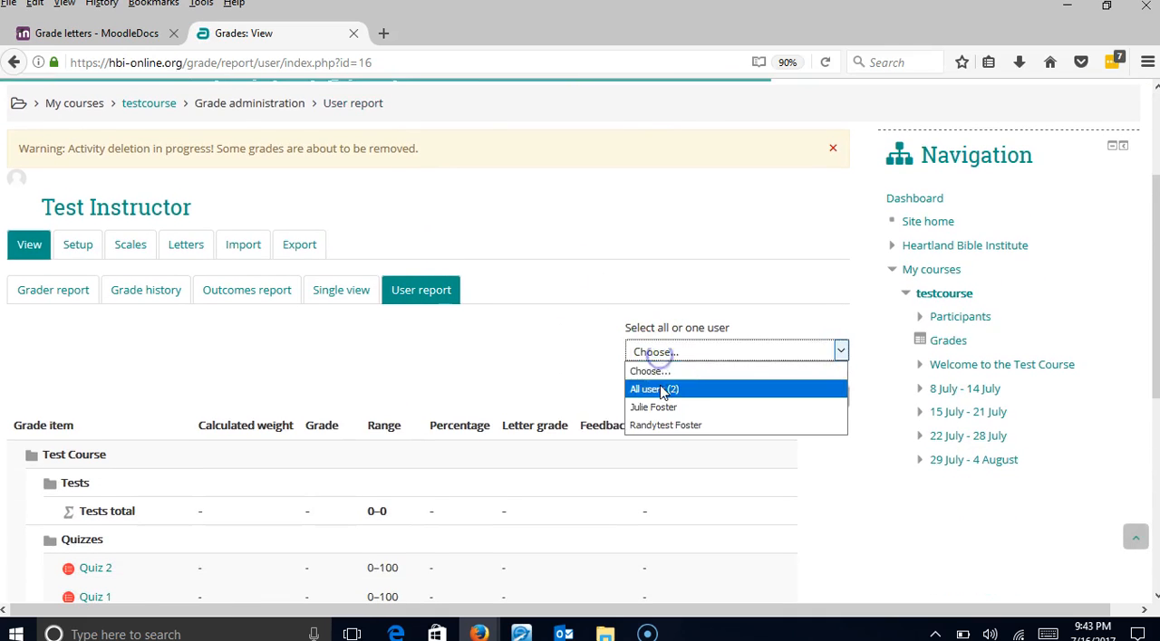
pyautogui.click(659, 407)
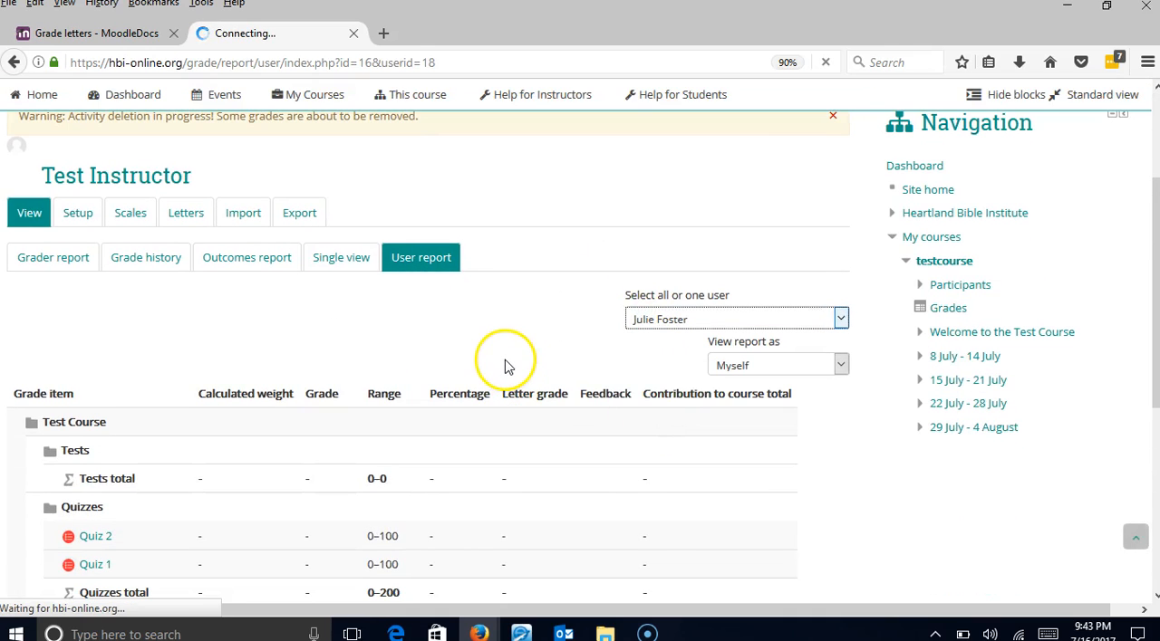
# - Examine the student's weights, grades, percentages and letter grades for the quizzes, assignments and course total
pyautogui.scroll(-5, 507, 366)
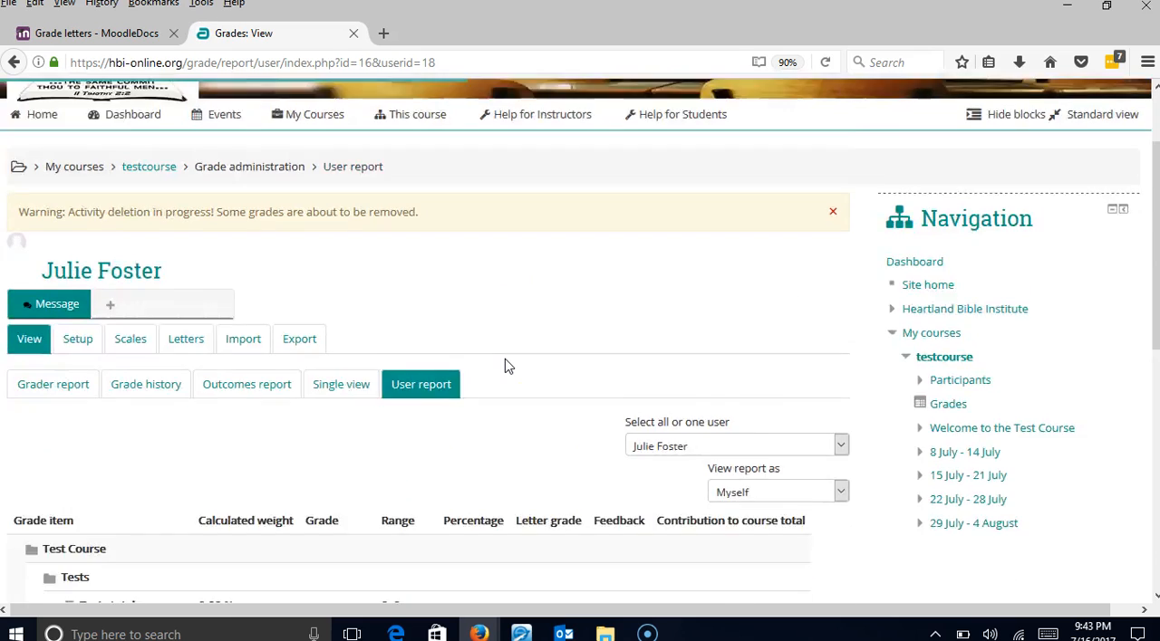
pyautogui.scroll(-2, 502, 363)
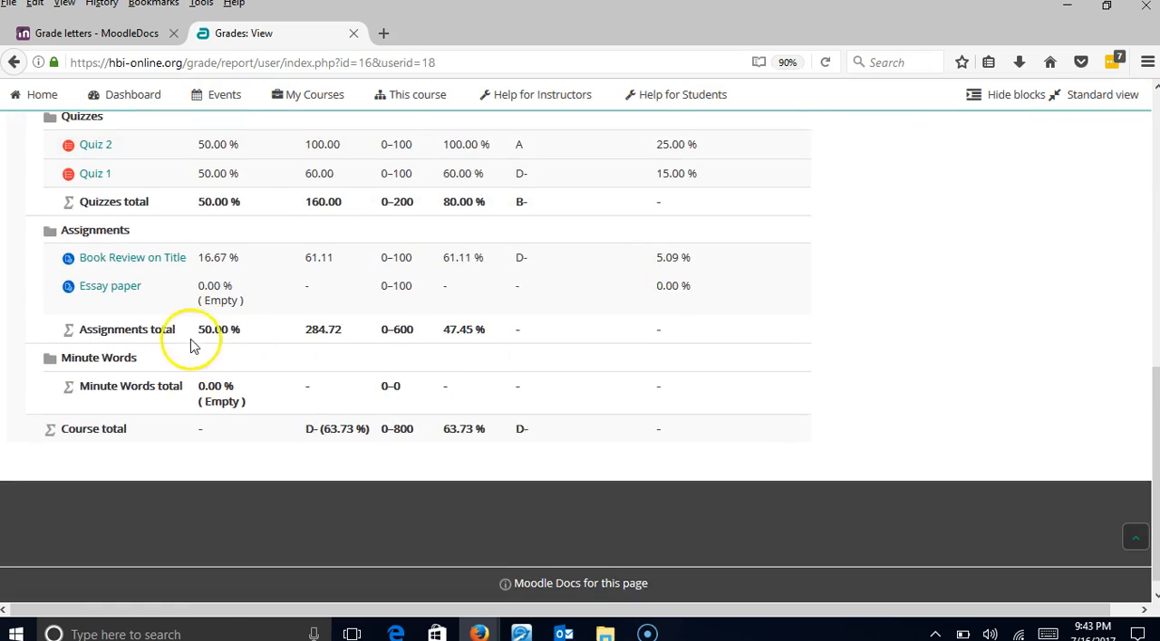
pyautogui.scroll(1, 145, 385)
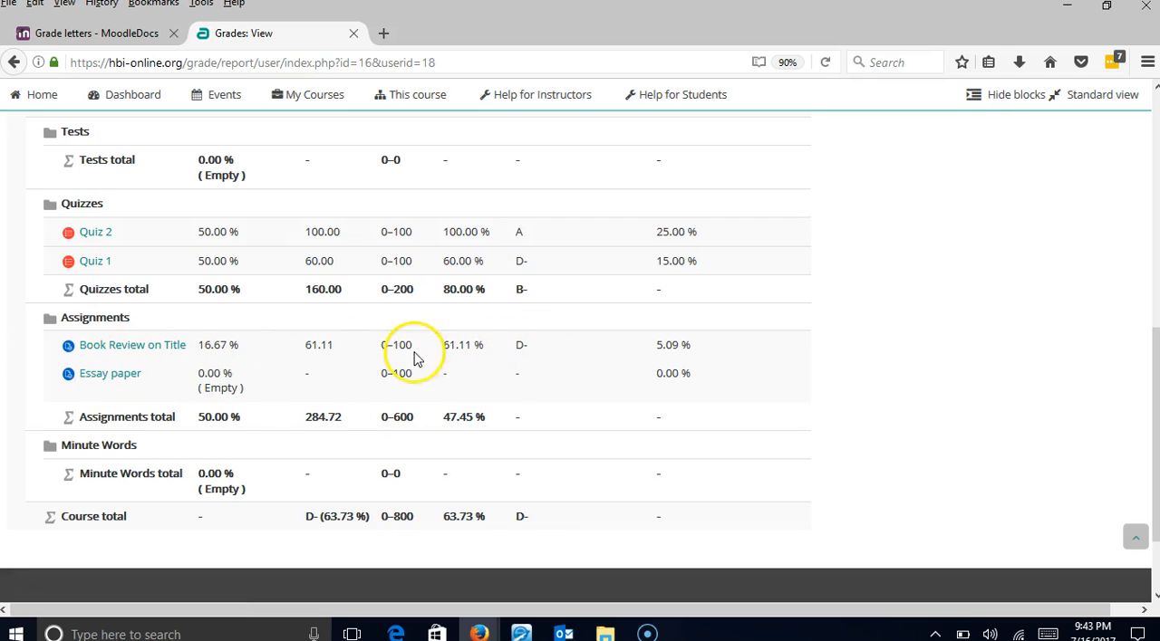
pyautogui.scroll(-1, 497, 371)
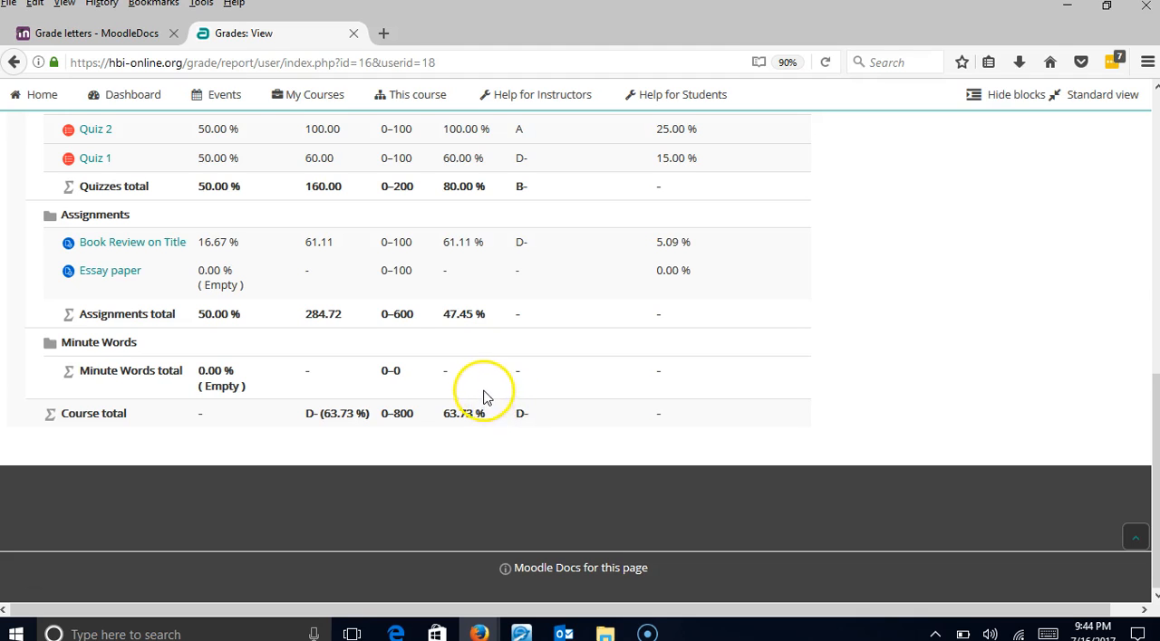
pyautogui.scroll(4, 483, 397)
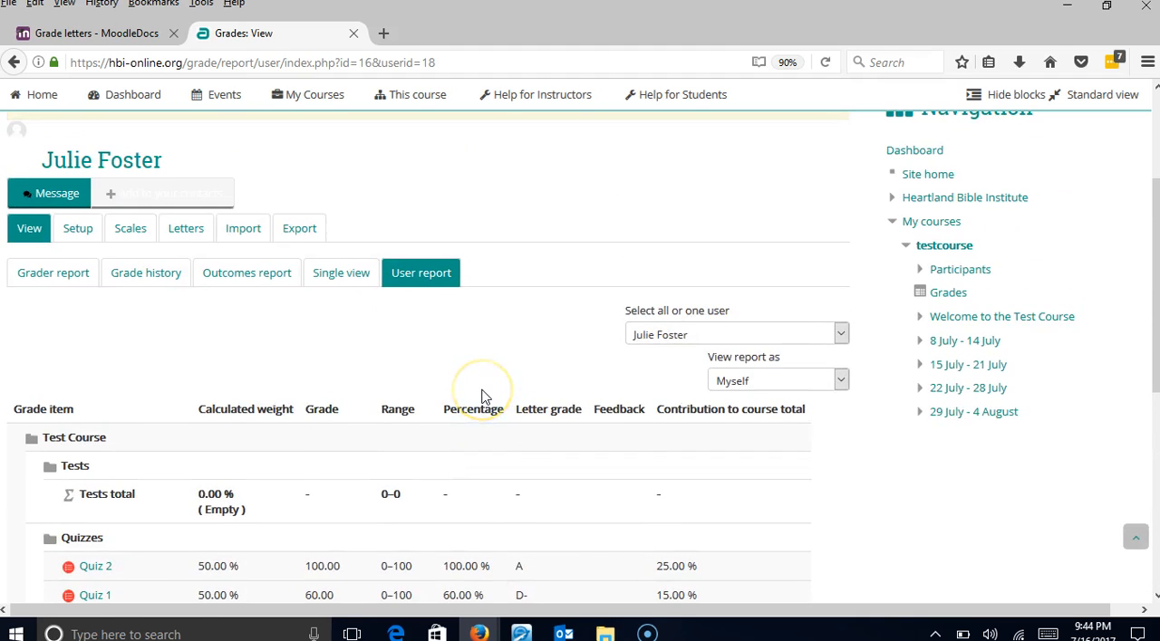
pyautogui.scroll(1, 481, 395)
pyautogui.scroll(-1, 469, 394)
pyautogui.scroll(-1, 471, 396)
pyautogui.scroll(2, 471, 396)
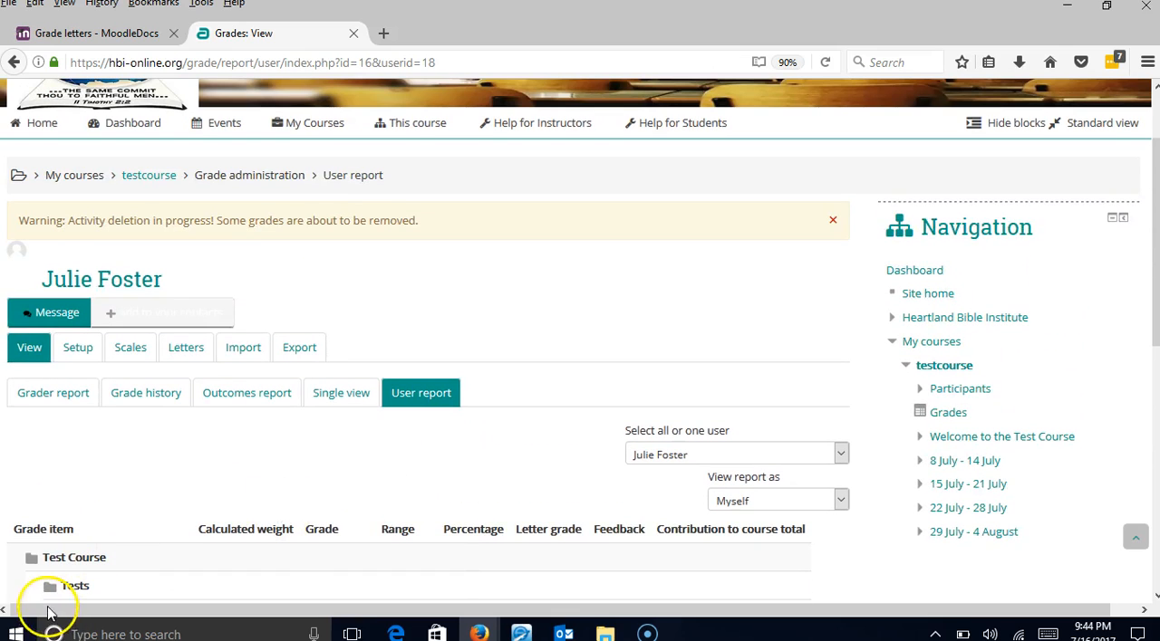
pyautogui.scroll(1, 195, 380)
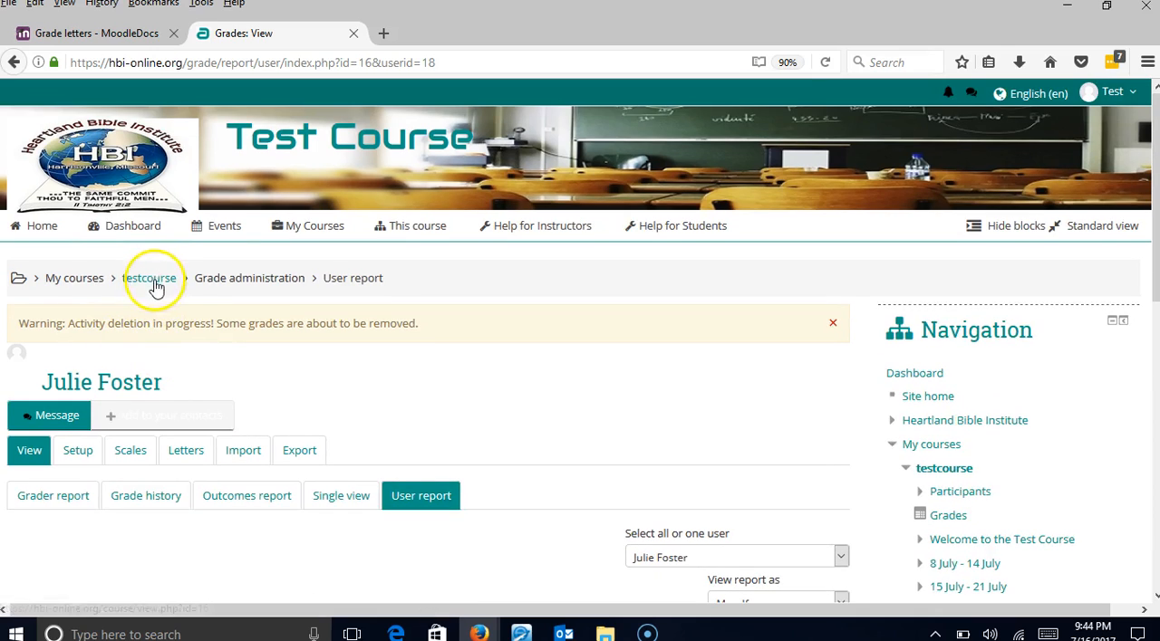
# - Open the Essay paper assignment for grading, look at the second student's submission and return to the first student
pyautogui.scroll(-4, 186, 417)
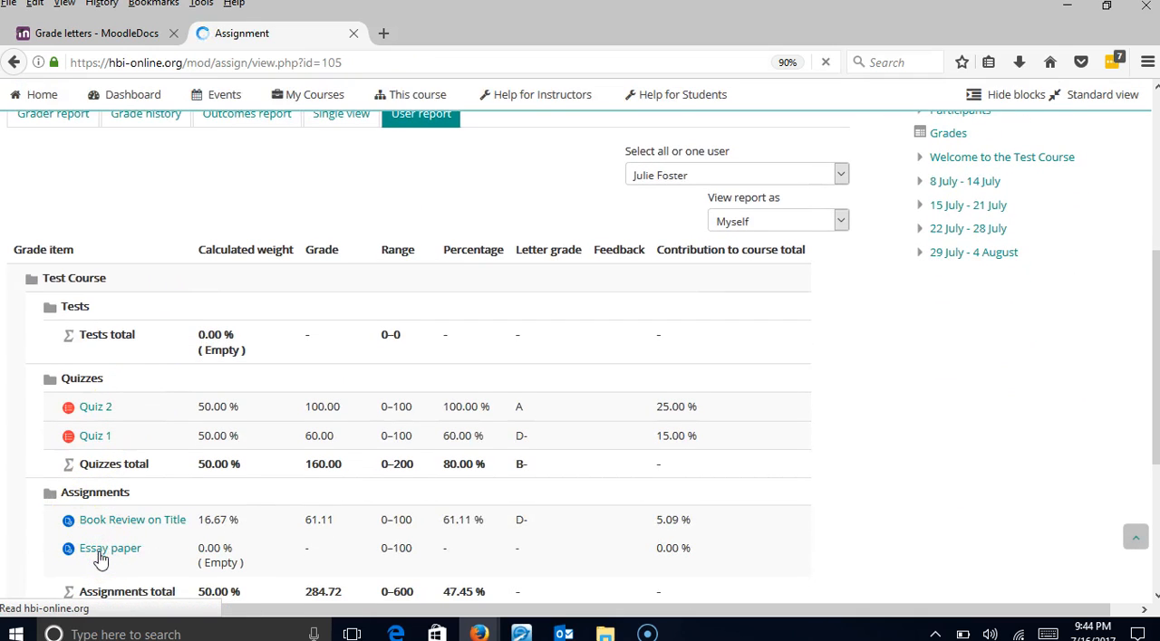
pyautogui.scroll(-2, 282, 440)
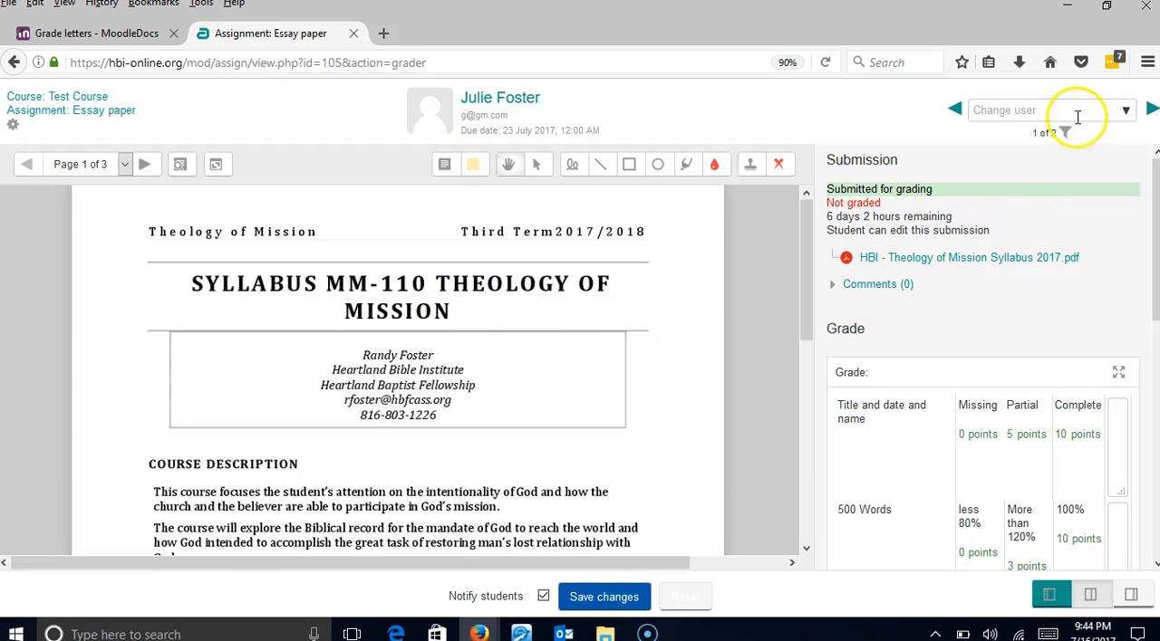
pyautogui.click(1150, 109)
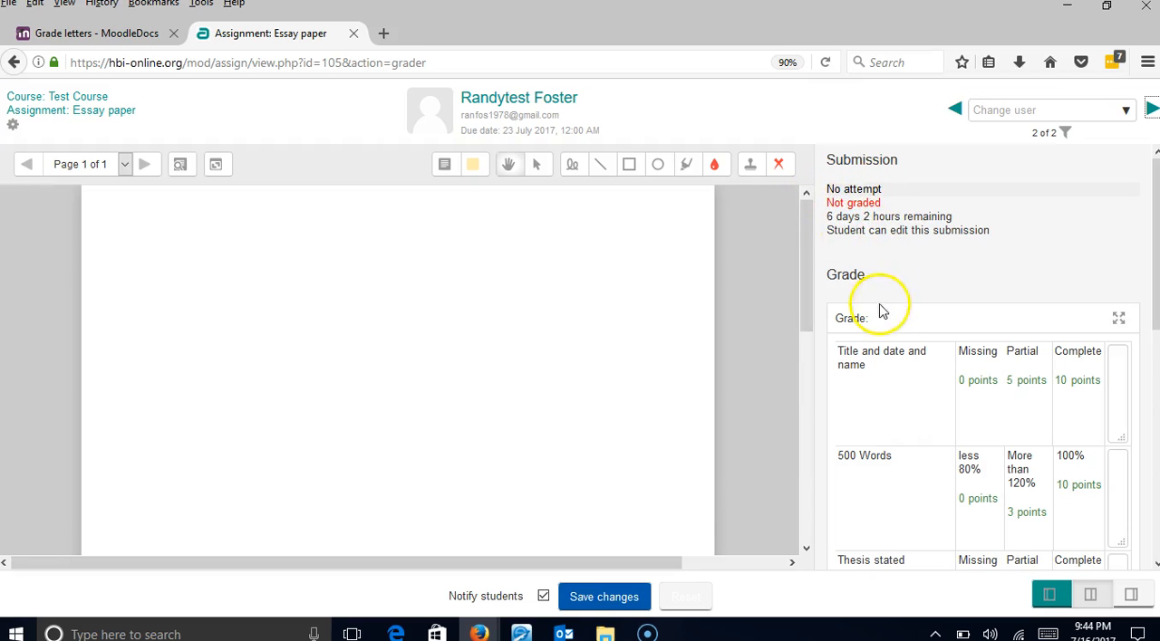
pyautogui.click(955, 109)
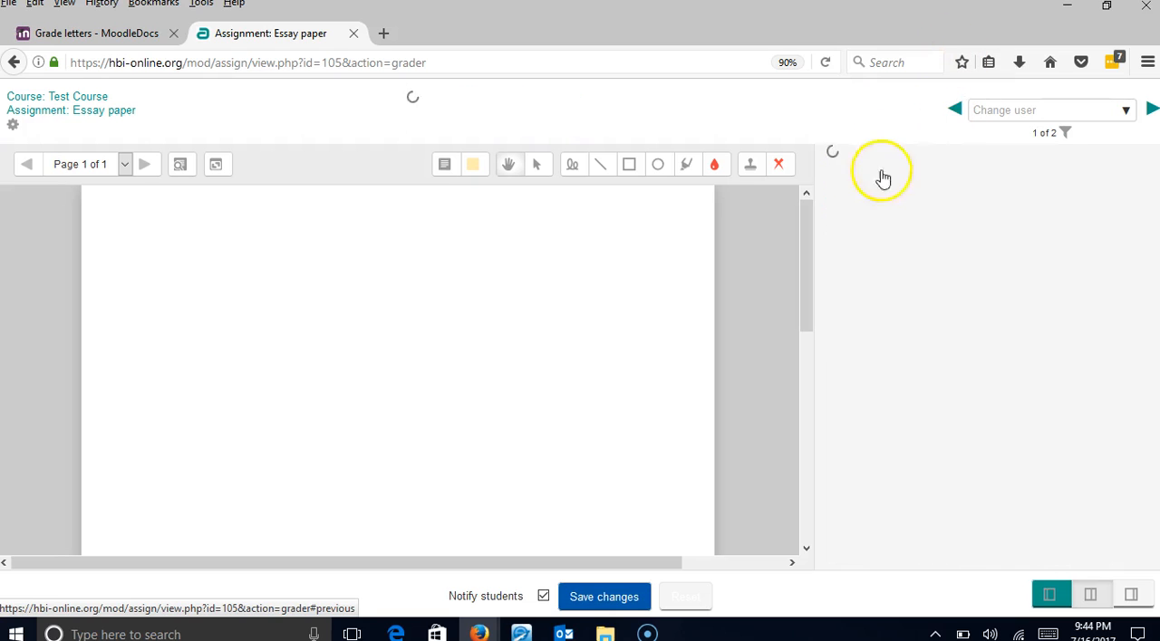
# - Rate Title and date and name at 10 points, 500 Words at 3 points and Thesis stated at 10 points, and save the essay's grade
pyautogui.scroll(-3, 756, 284)
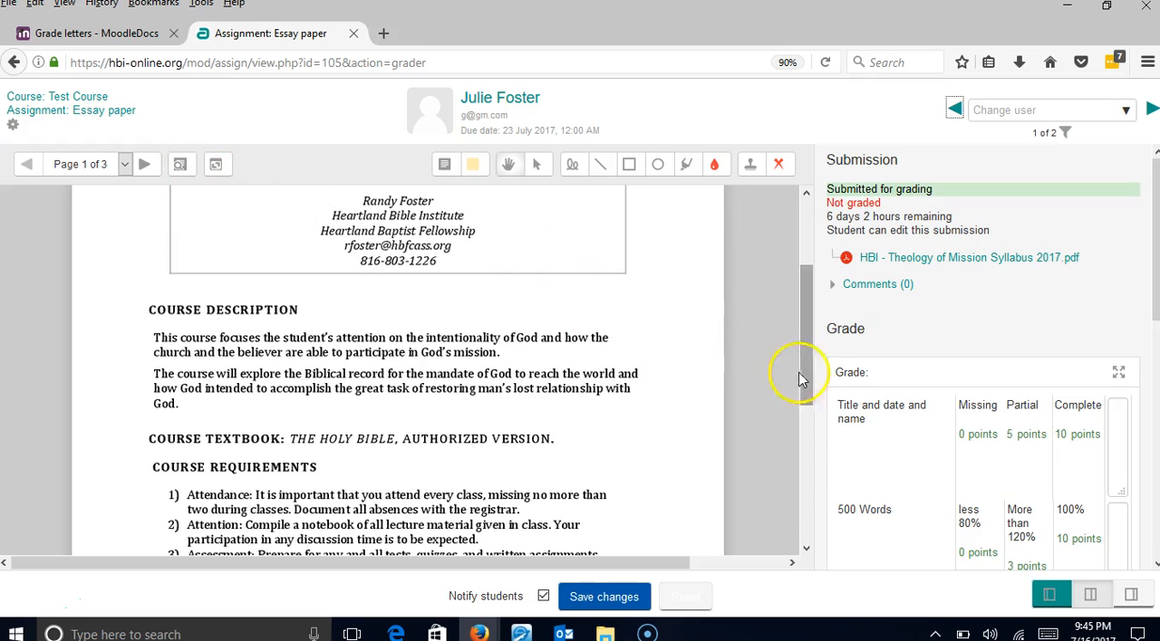
pyautogui.scroll(-3, 943, 399)
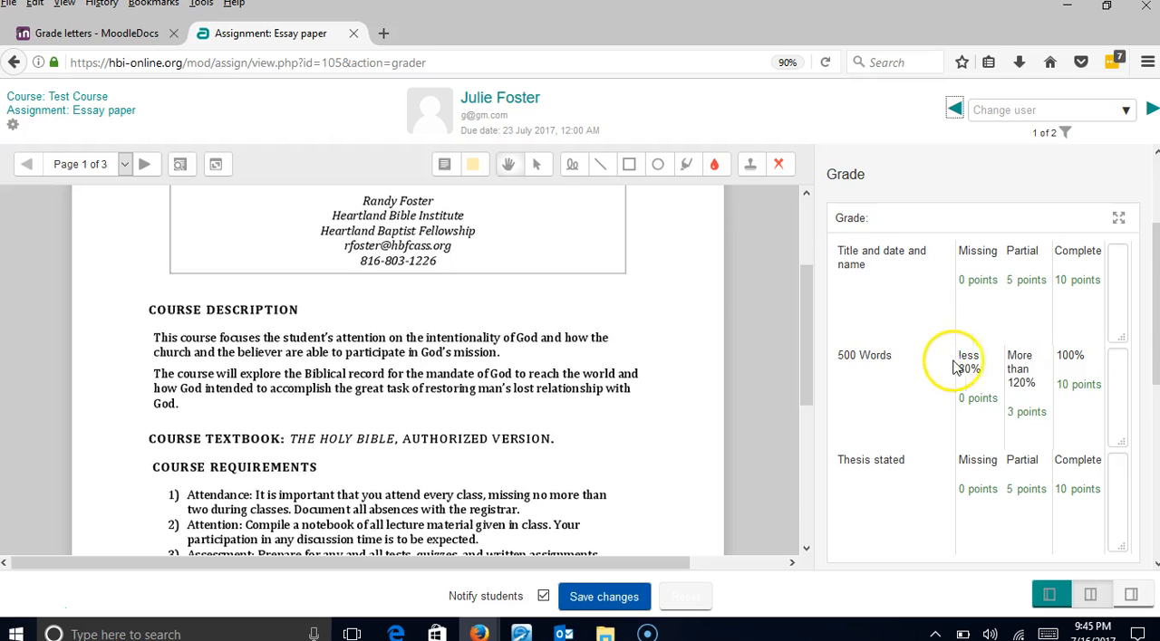
pyautogui.scroll(-2, 951, 331)
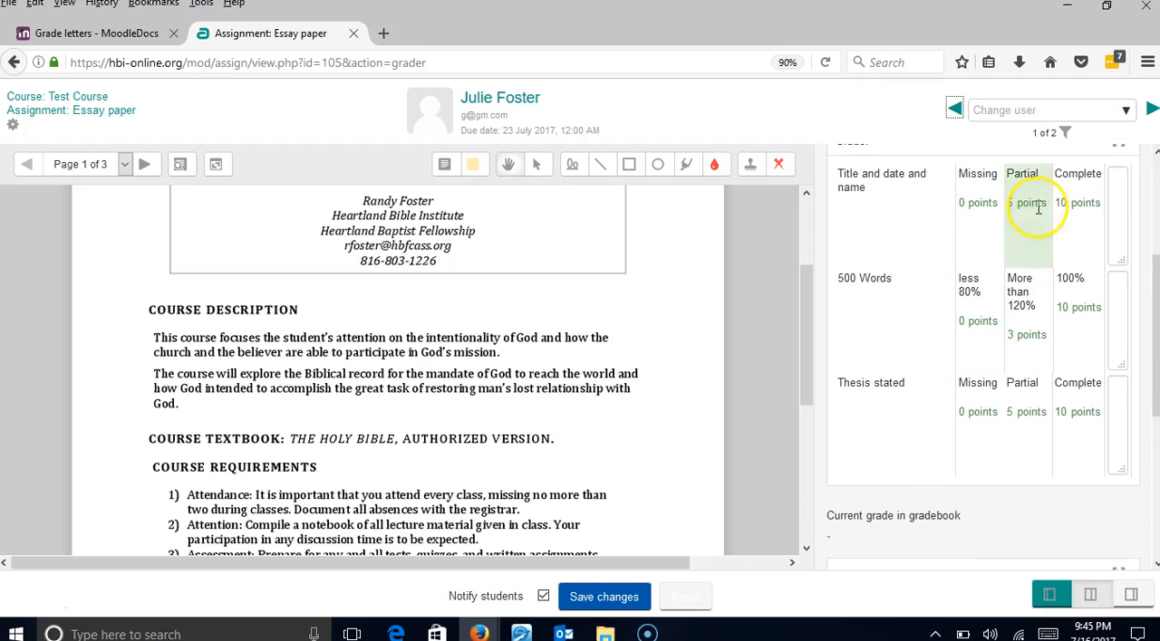
pyautogui.click(1075, 229)
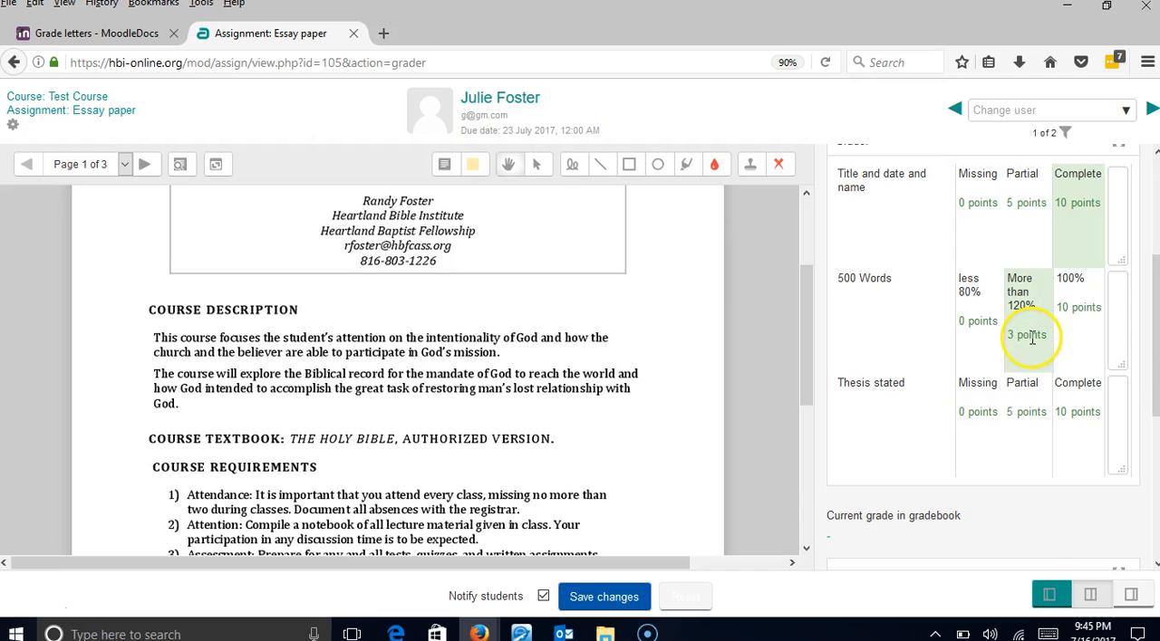
pyautogui.click(1042, 362)
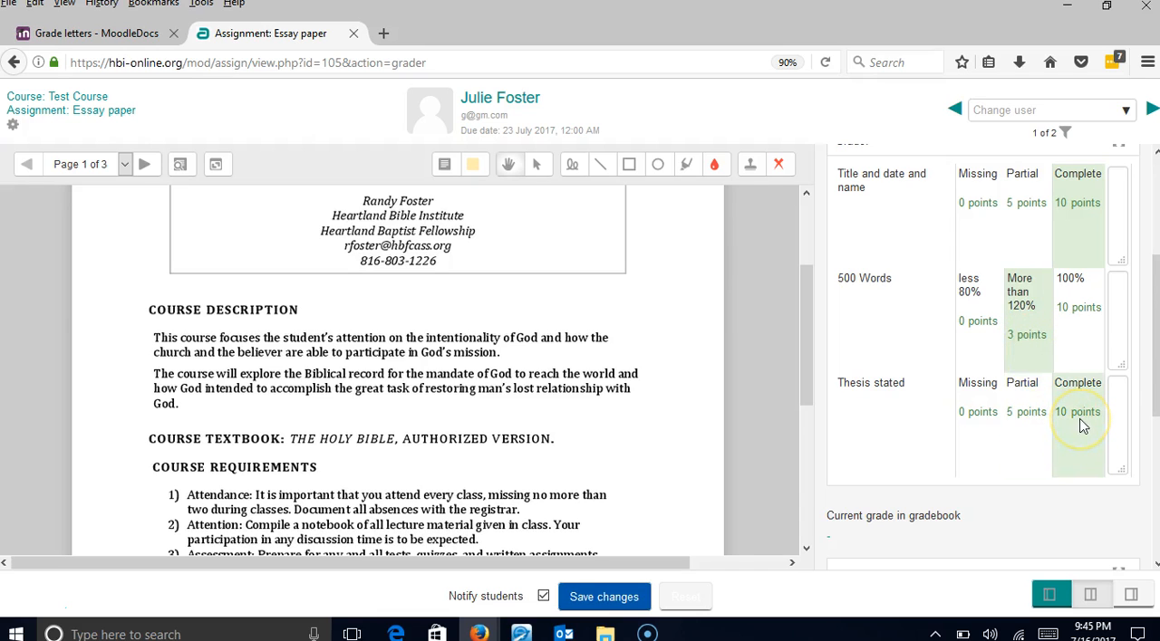
pyautogui.scroll(-2, 777, 336)
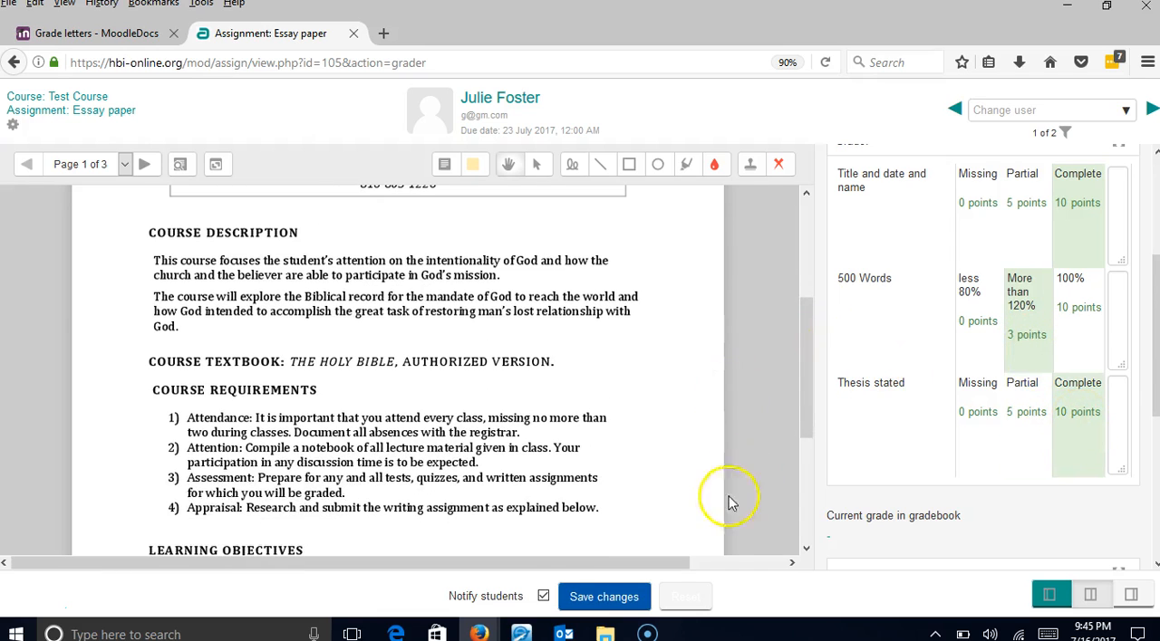
pyautogui.click(640, 594)
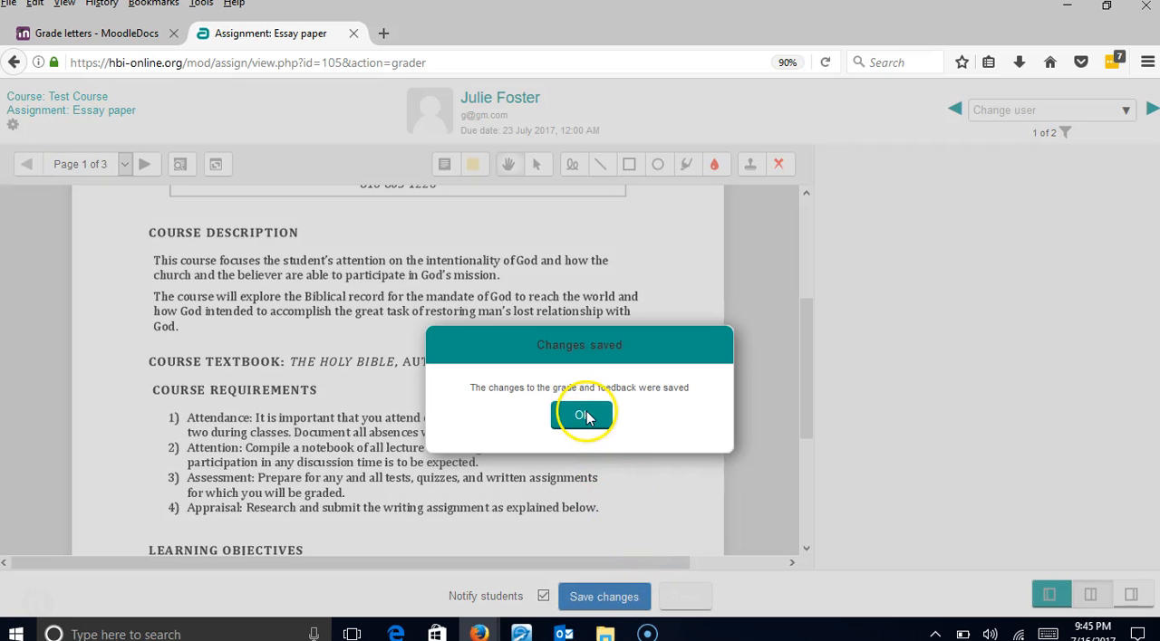
# - Dismiss the save confirmation and check the essay's rubric ratings and its current grade in the gradebook
pyautogui.click(585, 416)
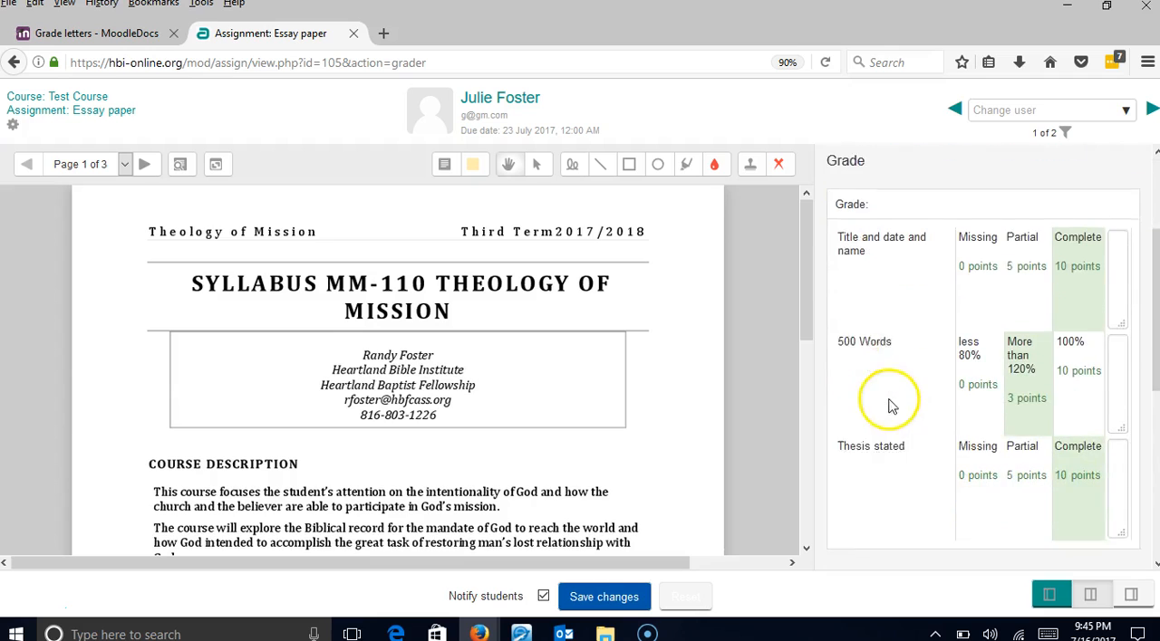
pyautogui.scroll(-3, 891, 406)
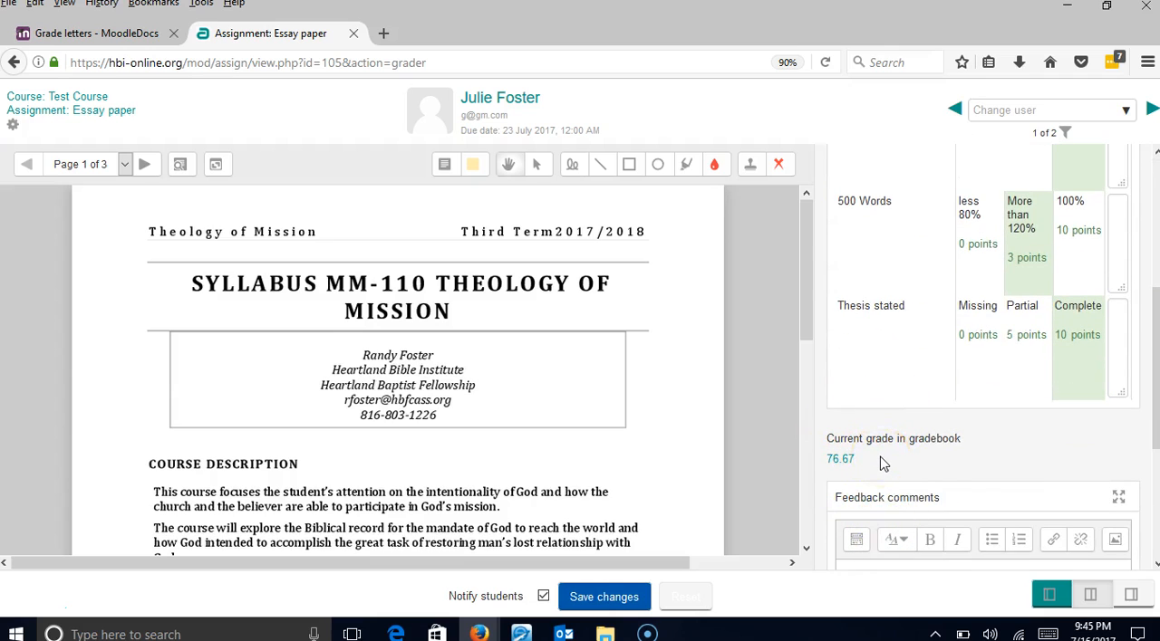
pyautogui.scroll(2, 965, 462)
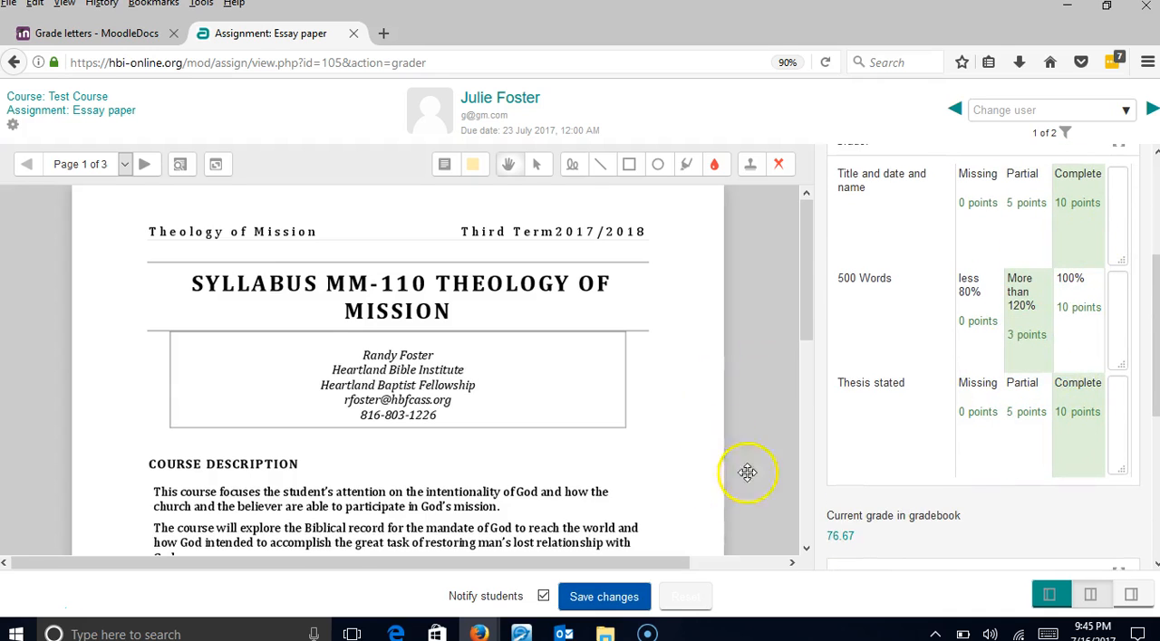
pyautogui.scroll(-2, 738, 496)
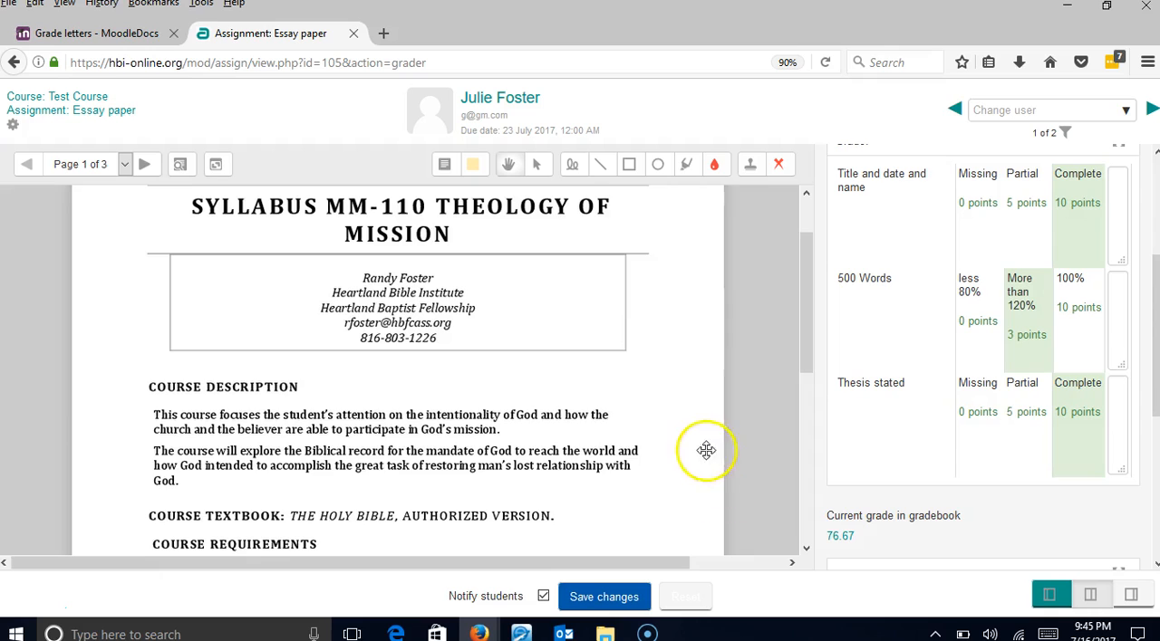
pyautogui.scroll(2, 389, 228)
# - Return to the Test Course and open its gradebook user report for the student whose essay was graded
pyautogui.click(62, 98)
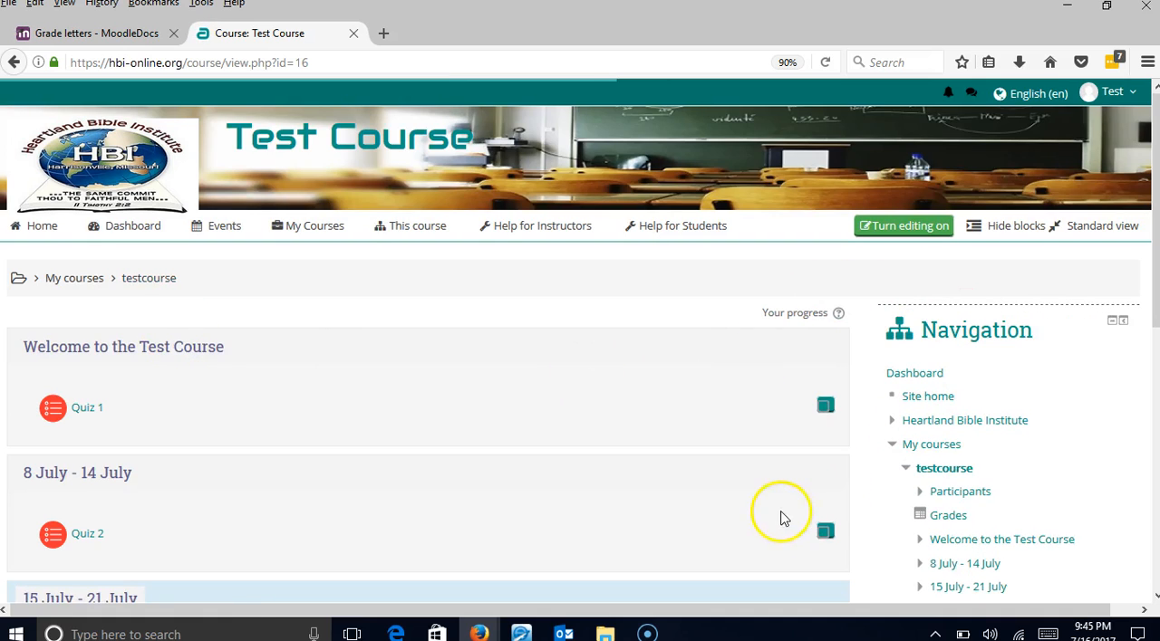
pyautogui.click(948, 517)
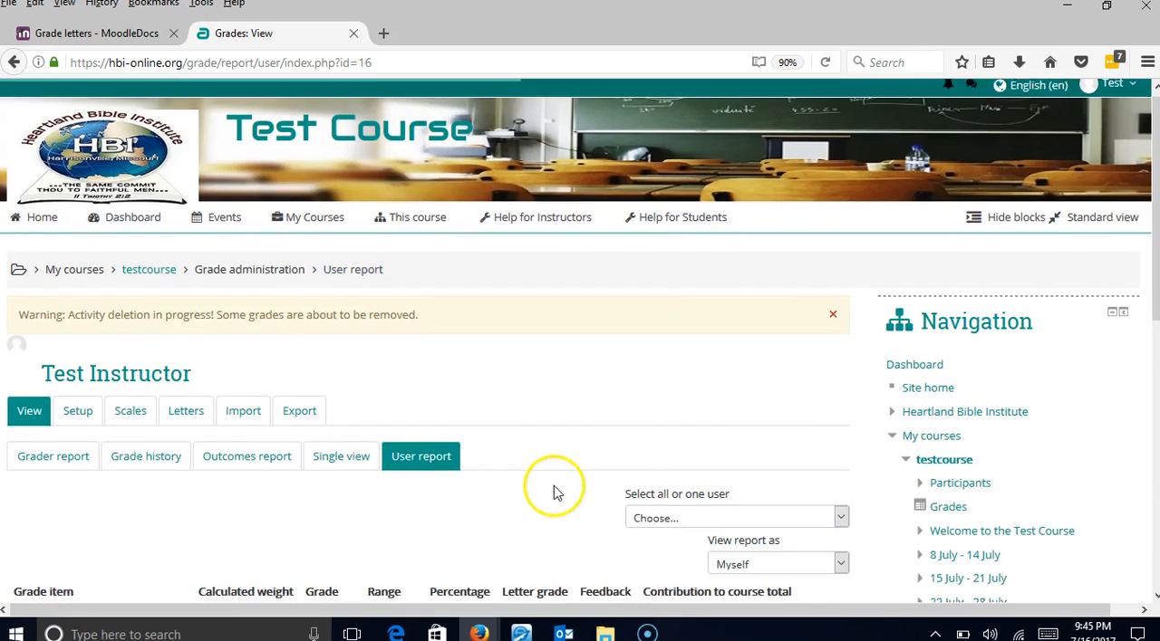
pyautogui.scroll(-3, 616, 435)
pyautogui.click(671, 347)
pyautogui.scroll(-1, 634, 398)
pyautogui.click(647, 409)
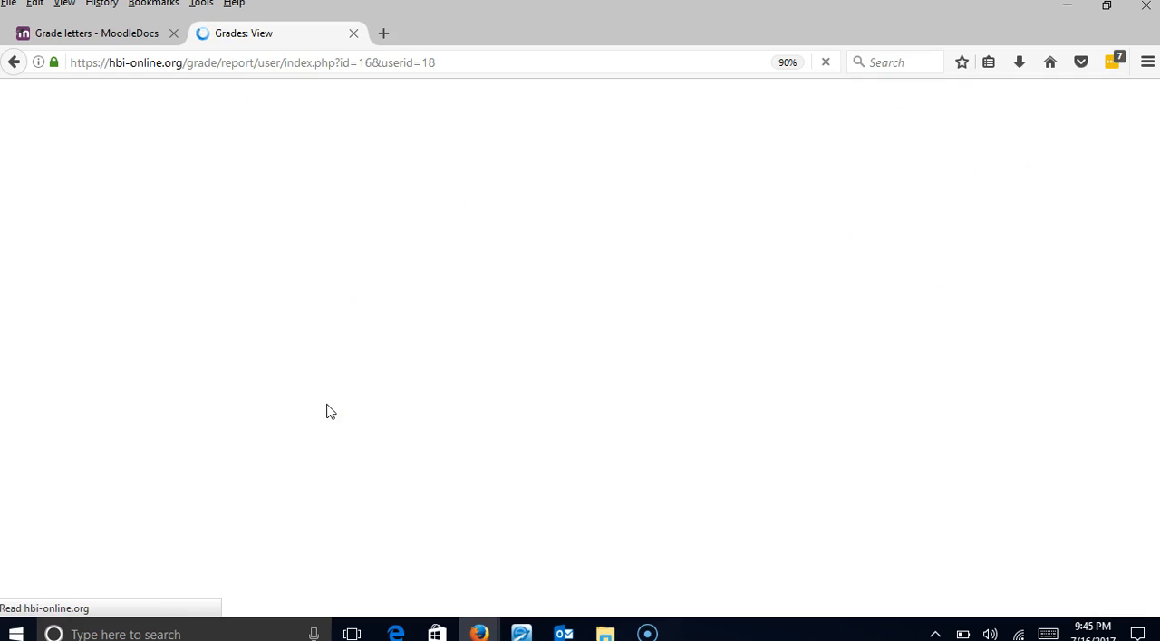
# - Review the student's essay paper grade, assignments total and course total in the user report
pyautogui.scroll(-5, 324, 439)
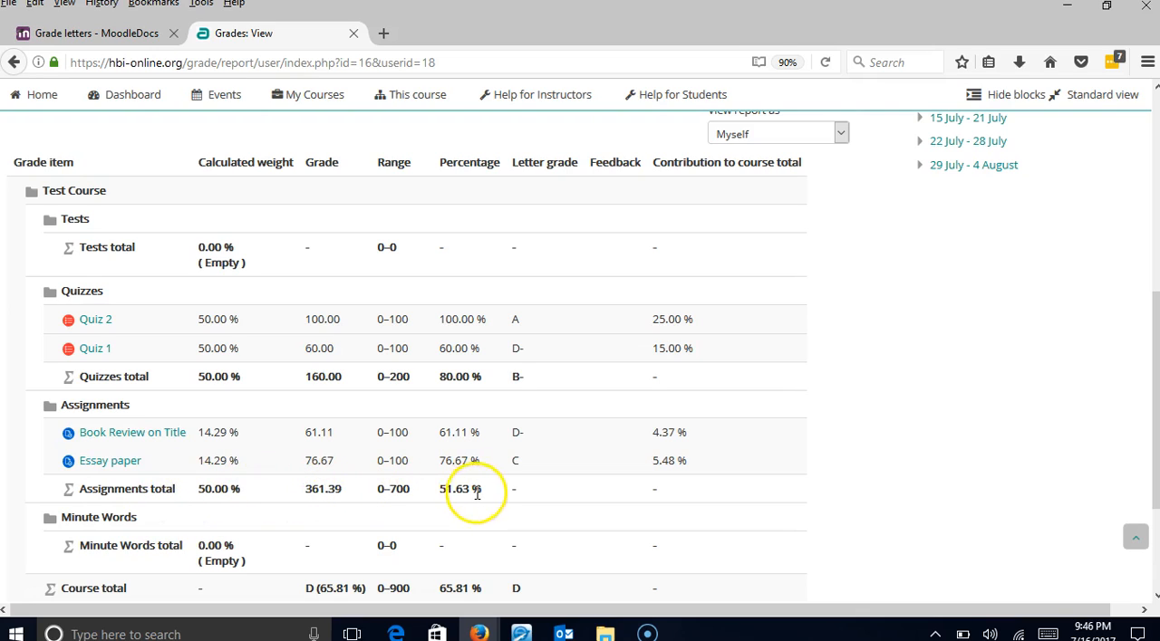
pyautogui.scroll(-2, 478, 493)
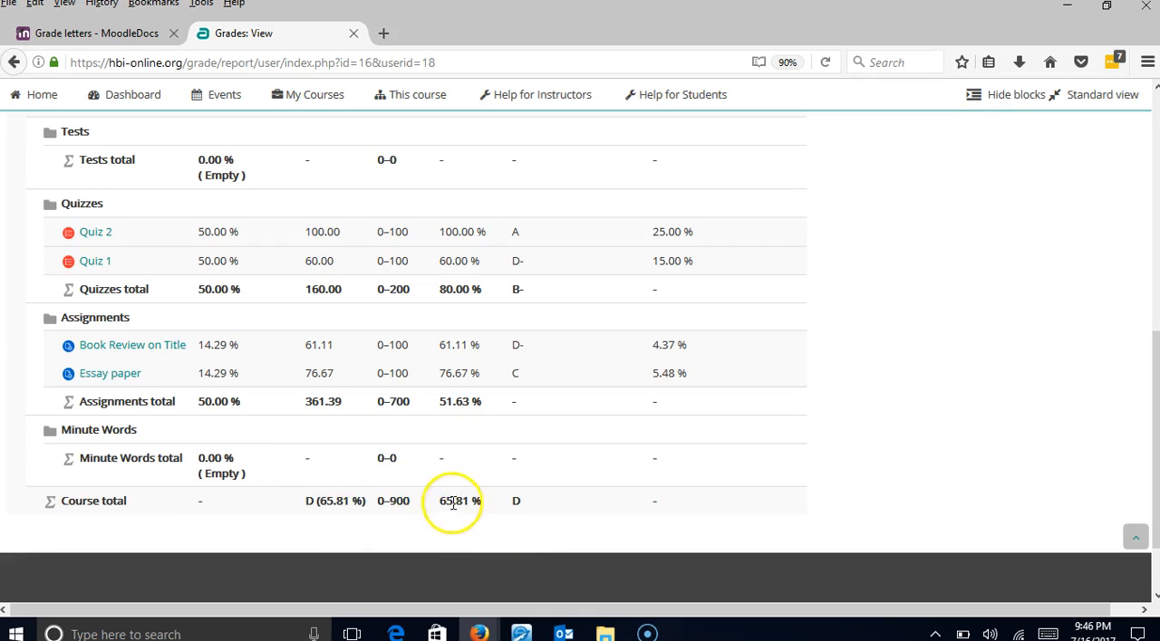
pyautogui.scroll(2, 218, 303)
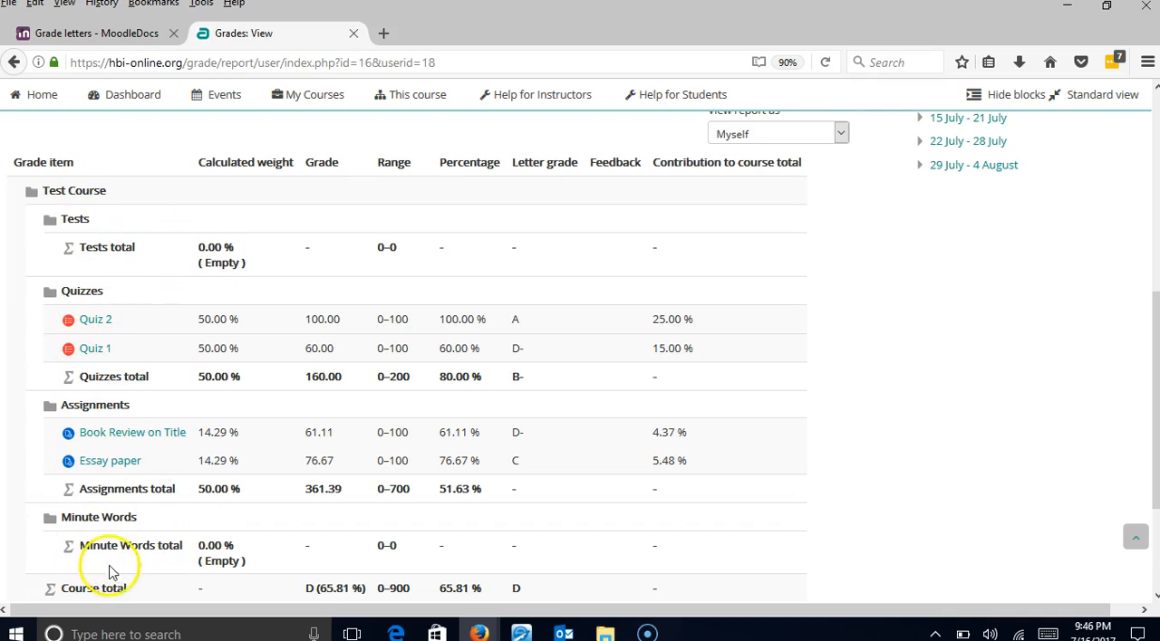
pyautogui.scroll(-1, 136, 512)
pyautogui.scroll(5, 163, 508)
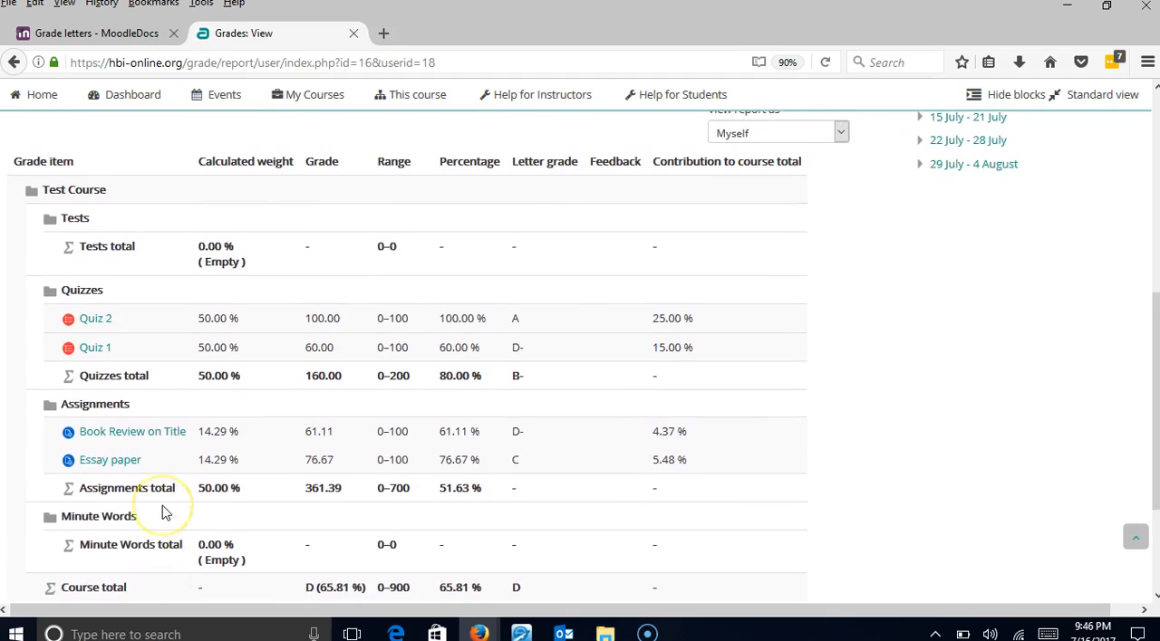
pyautogui.scroll(3, 162, 506)
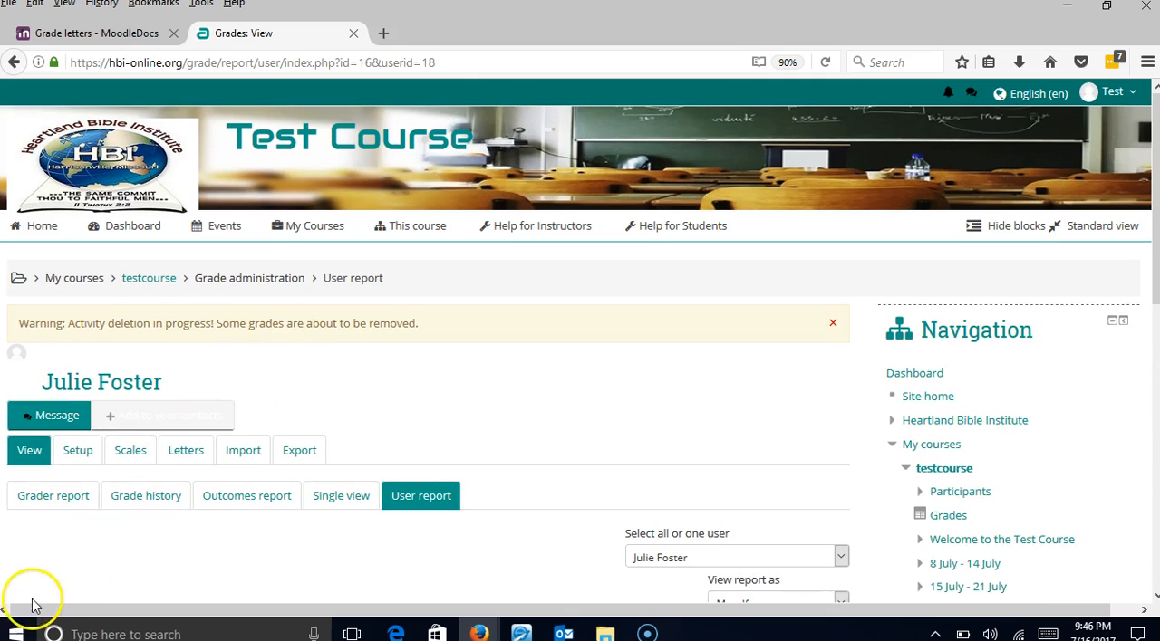